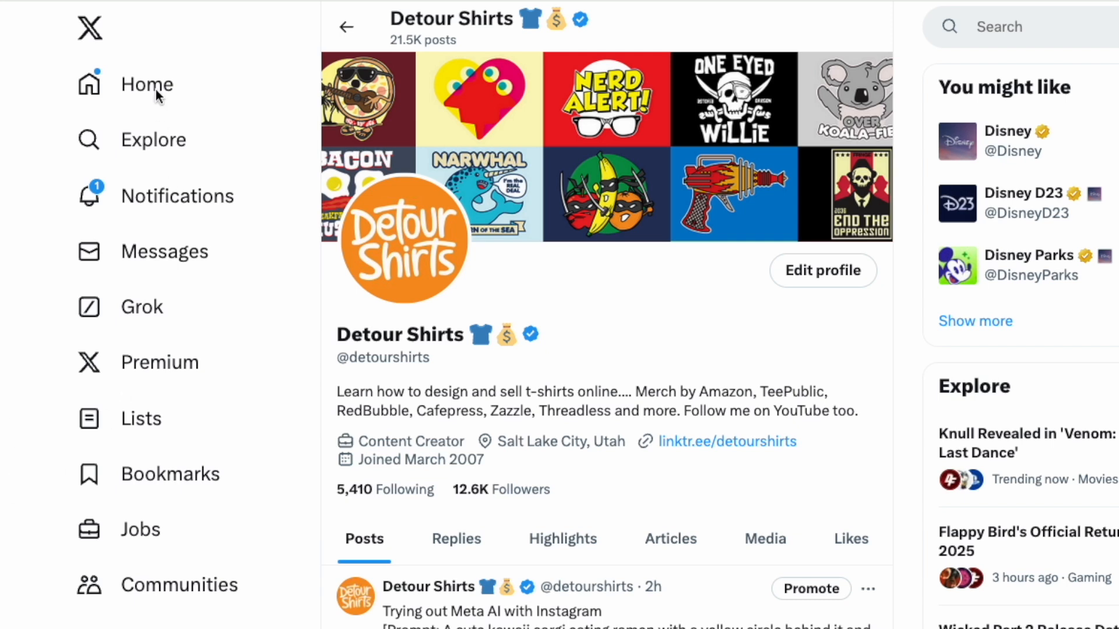
Open Grok and look over the suggested prompts and sample images on its start page.
{"action": "left_click", "coordinate": [137, 318]}
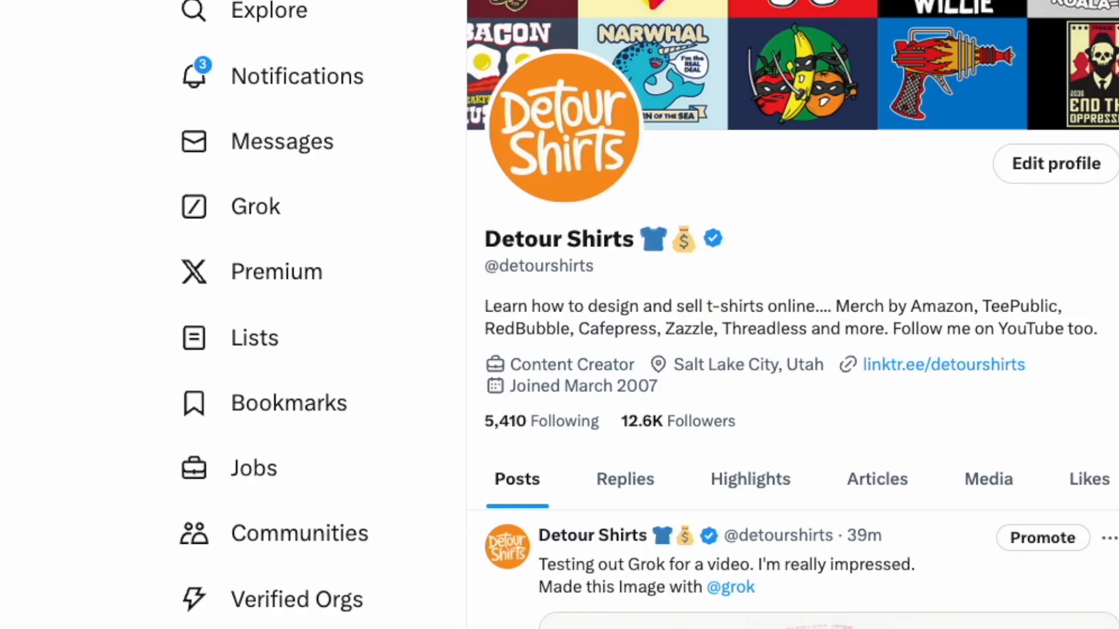
{"action": "left_click", "coordinate": [290, 272]}
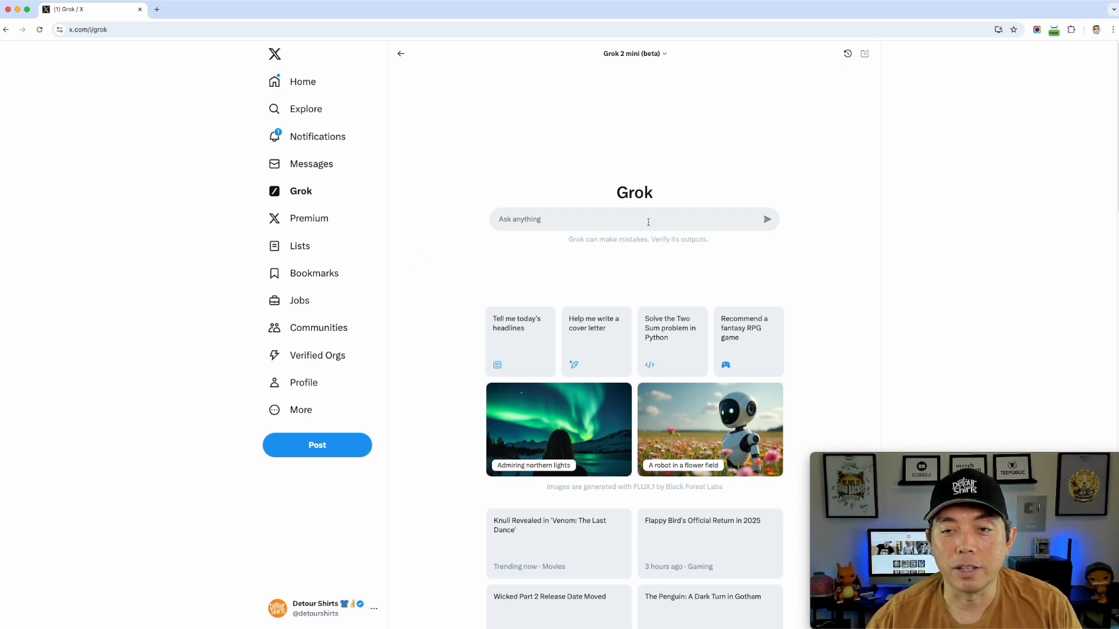
{"action": "scroll", "coordinate": [652, 327], "scroll_direction": "down", "scroll_amount": 3}
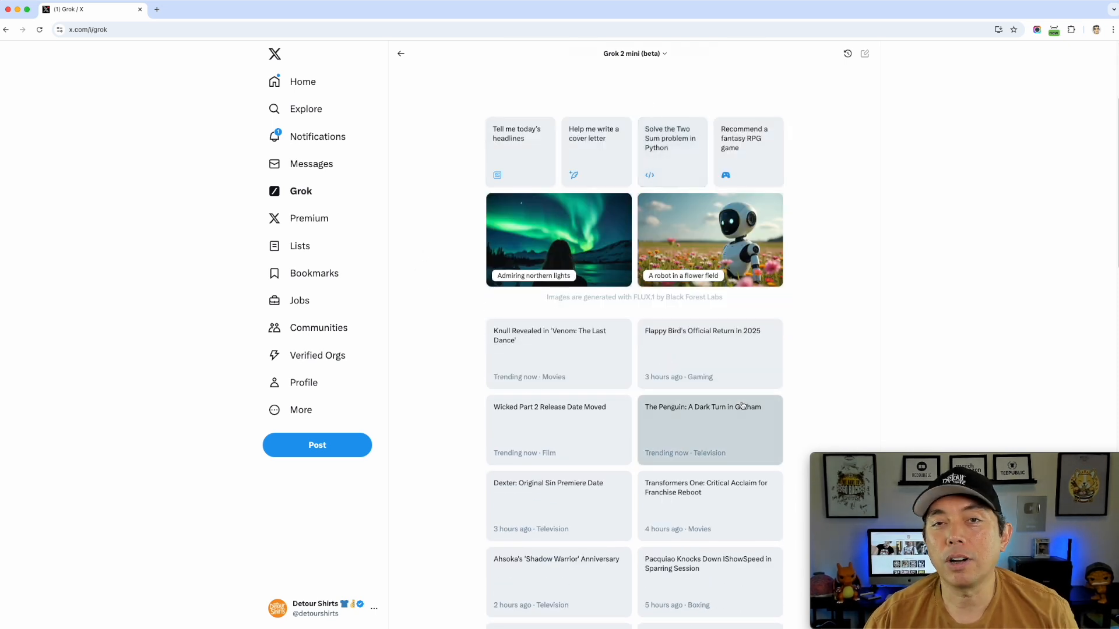
{"action": "scroll", "coordinate": [864, 328], "scroll_direction": "up", "scroll_amount": 3}
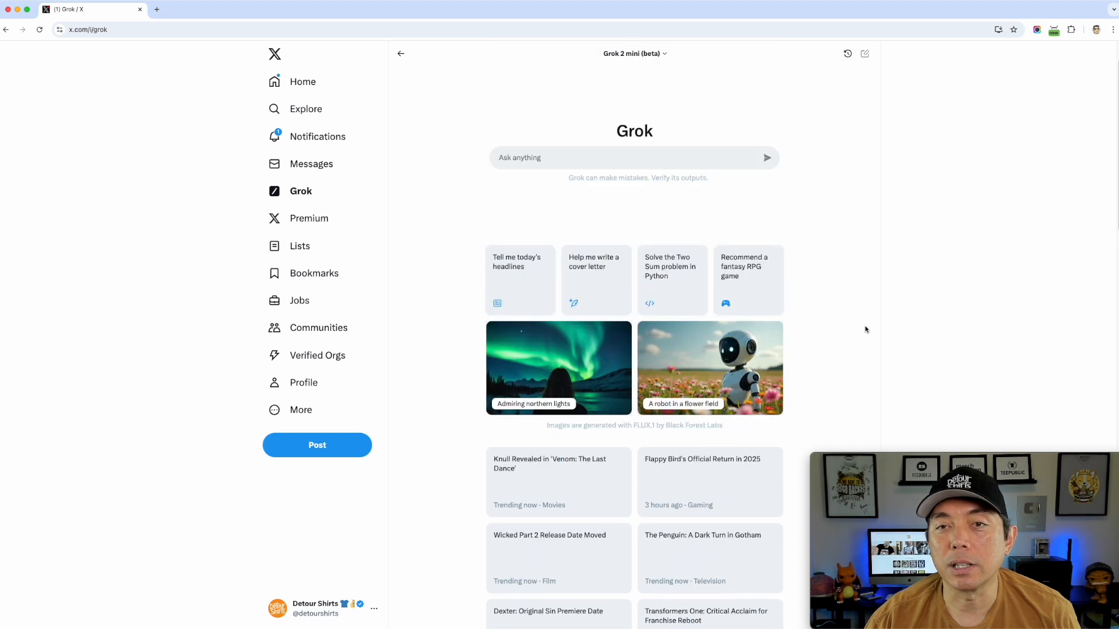
{"action": "scroll", "coordinate": [864, 327], "scroll_direction": "down", "scroll_amount": 2}
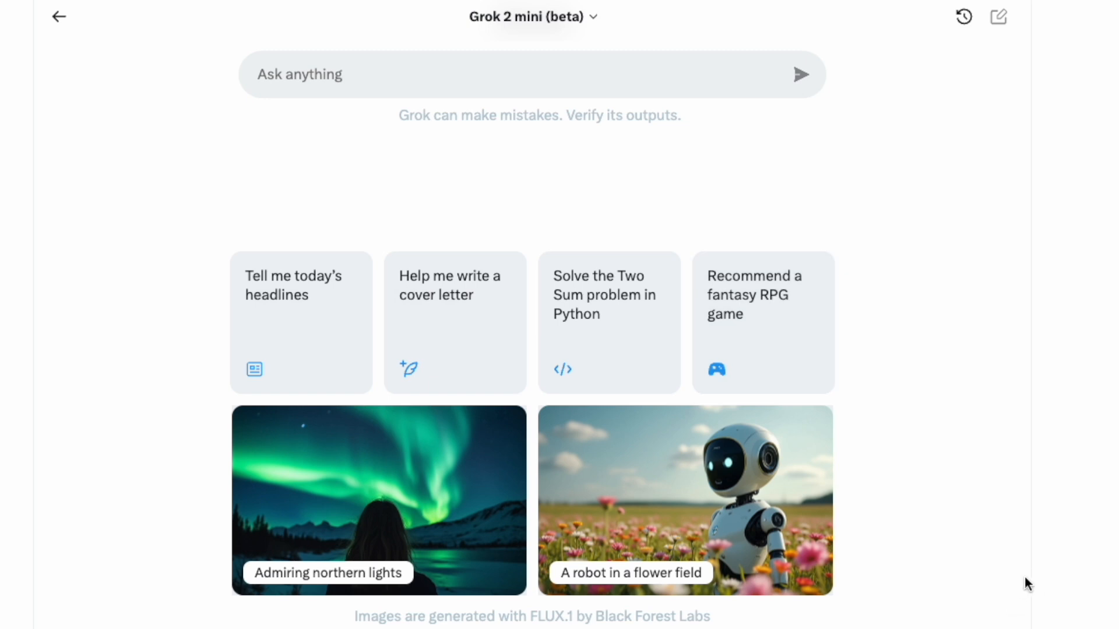
{"action": "scroll", "coordinate": [1019, 509], "scroll_direction": "up", "scroll_amount": 2}
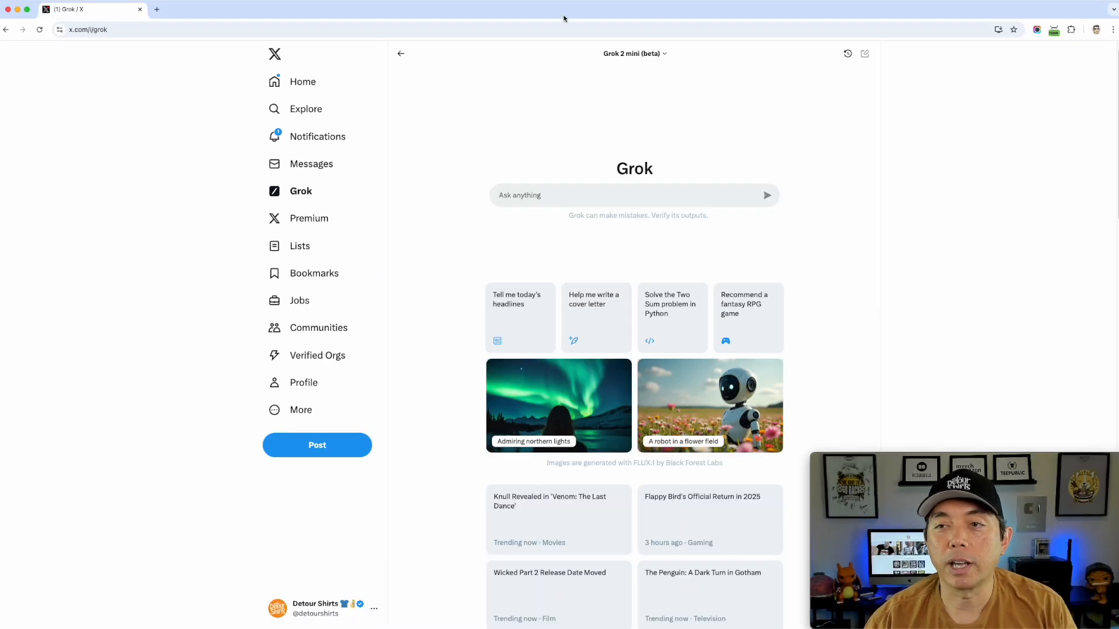
Check which Grok models and modes are offered, and look through the Black Forest Labs FLUX.1 page.
{"action": "left_click", "coordinate": [641, 54]}
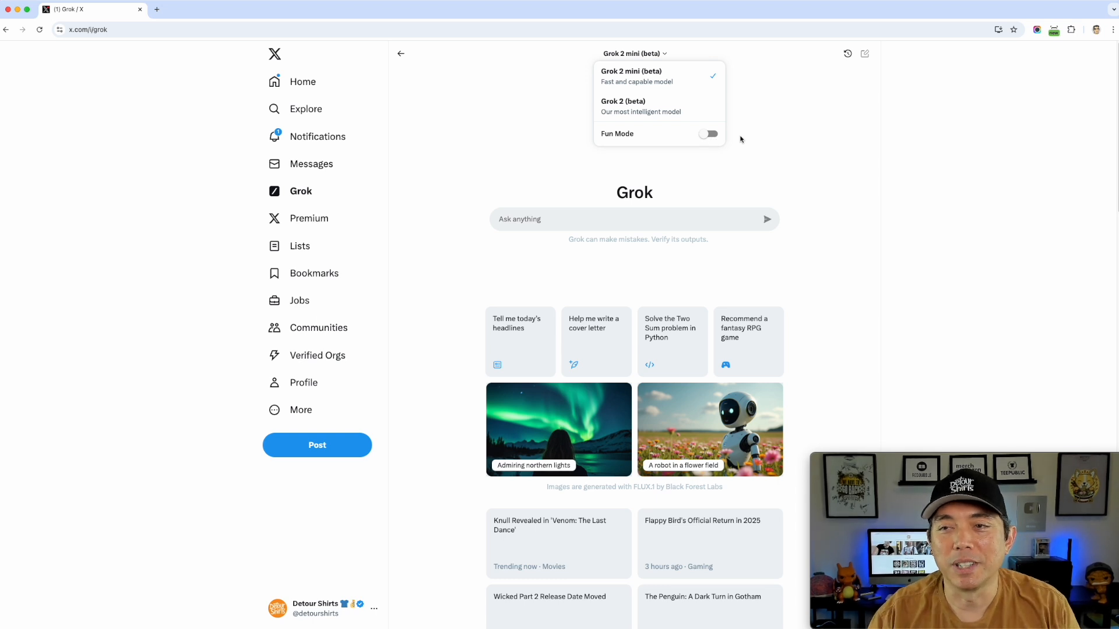
{"action": "left_click", "coordinate": [784, 145]}
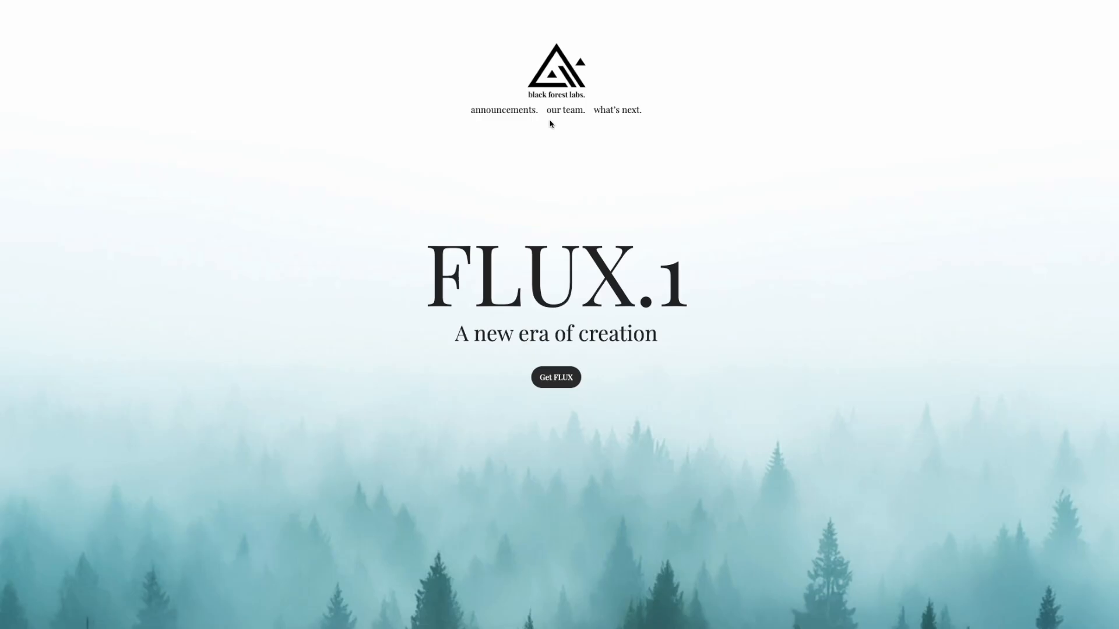
{"action": "scroll", "coordinate": [574, 379], "scroll_direction": "down", "scroll_amount": 10}
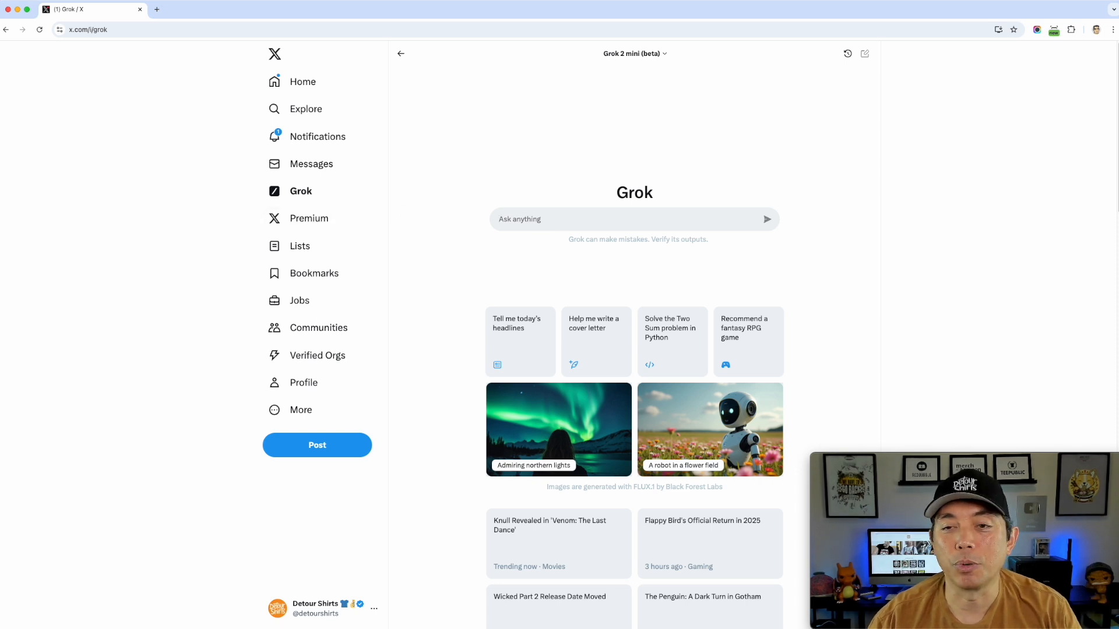
Generate an image from the prompt "Create a cute kawaii corgi eating ramen with a yellow circle behind him and a black background" and view it enlarged.
{"action": "type", "text": "Create a cute kawaii corgi eating ramen with a yellow circle behind him and a black background"}
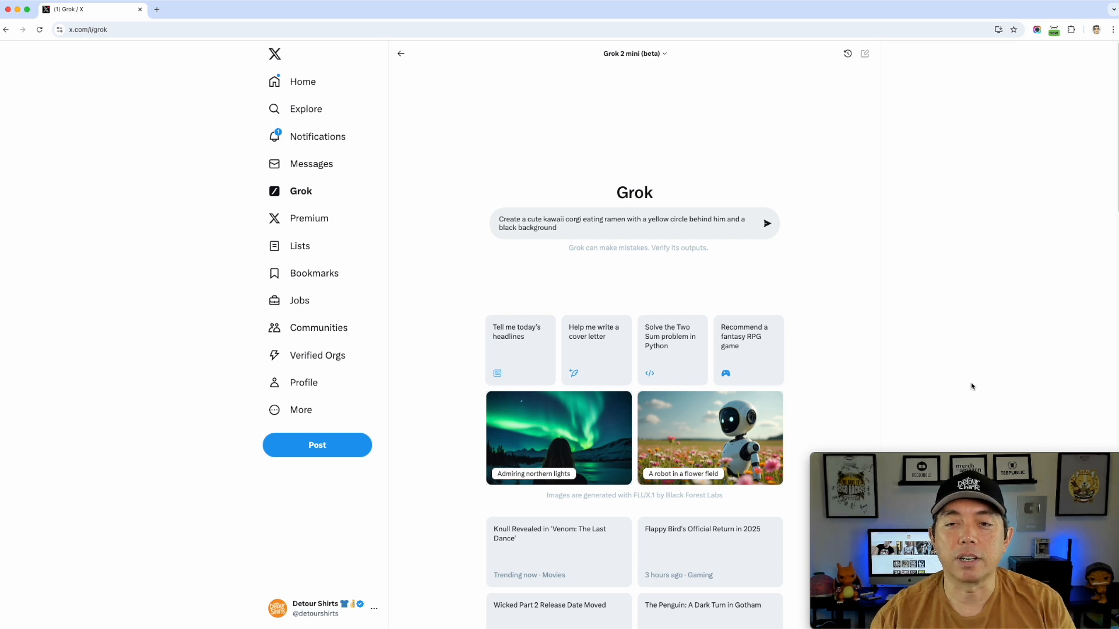
{"action": "left_click", "coordinate": [767, 225]}
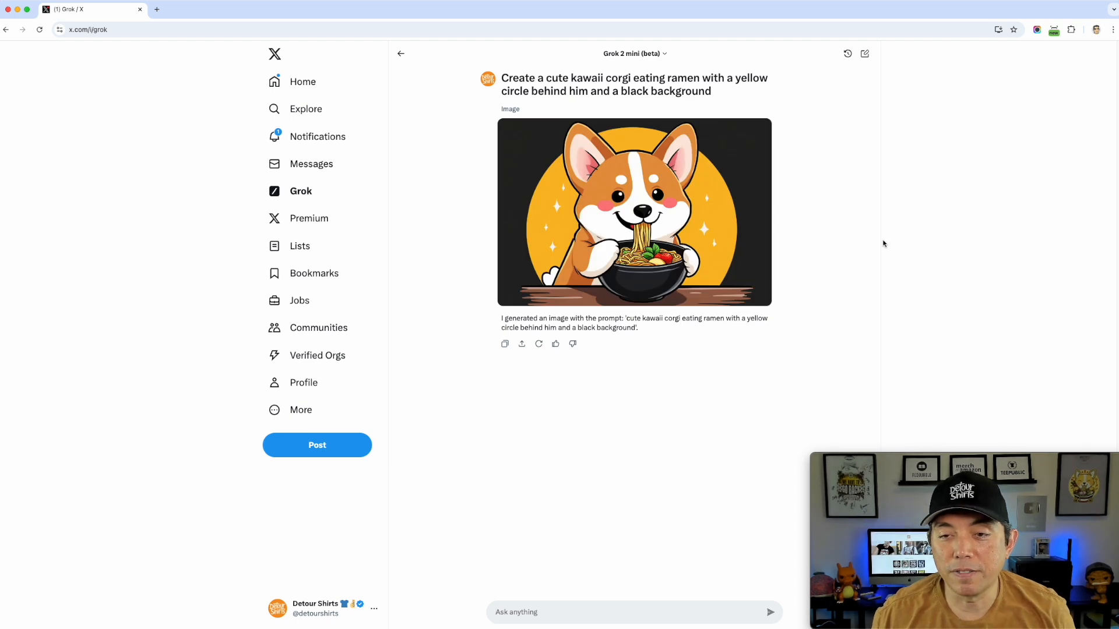
{"action": "left_click", "coordinate": [695, 206]}
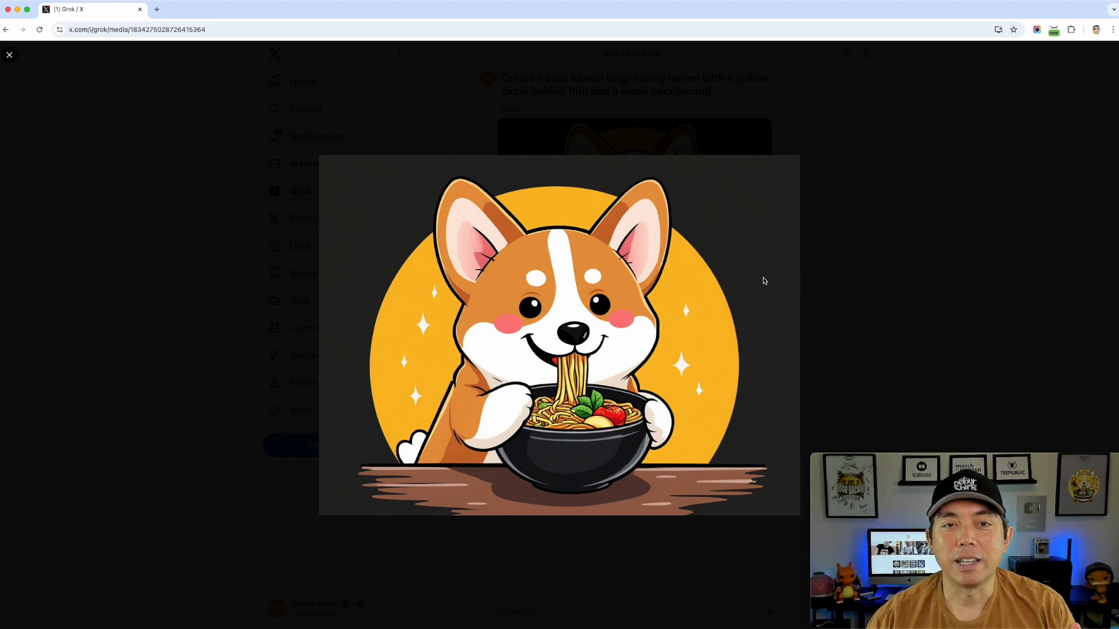
{"action": "left_click", "coordinate": [9, 56]}
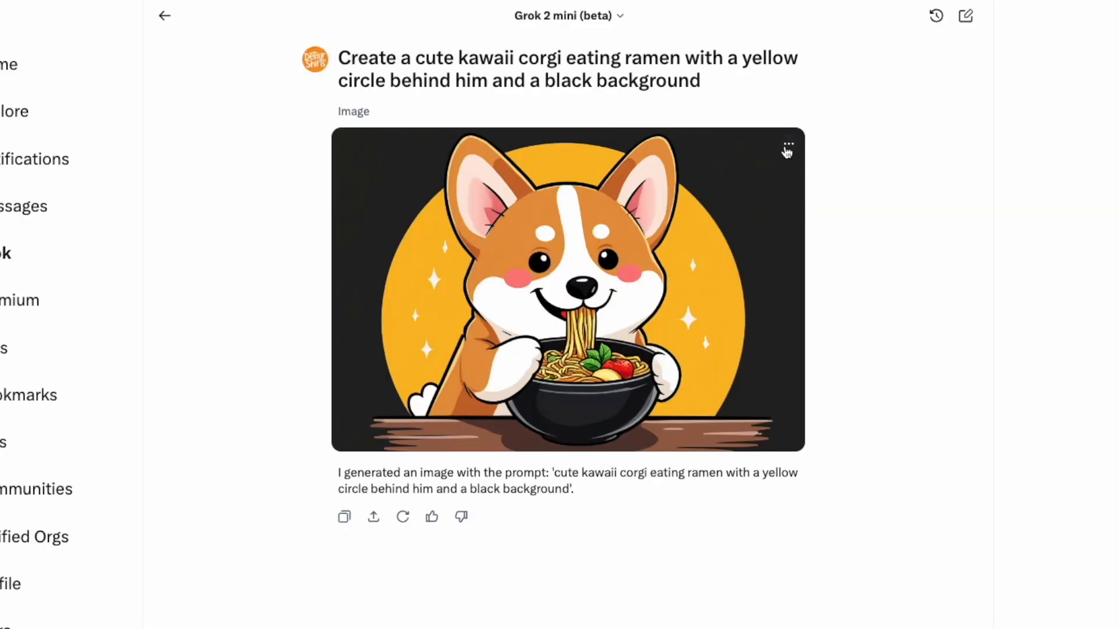
Rate the corgi image positively and save it to the computer, closing its file info and the enlarged view.
{"action": "left_click", "coordinate": [761, 131]}
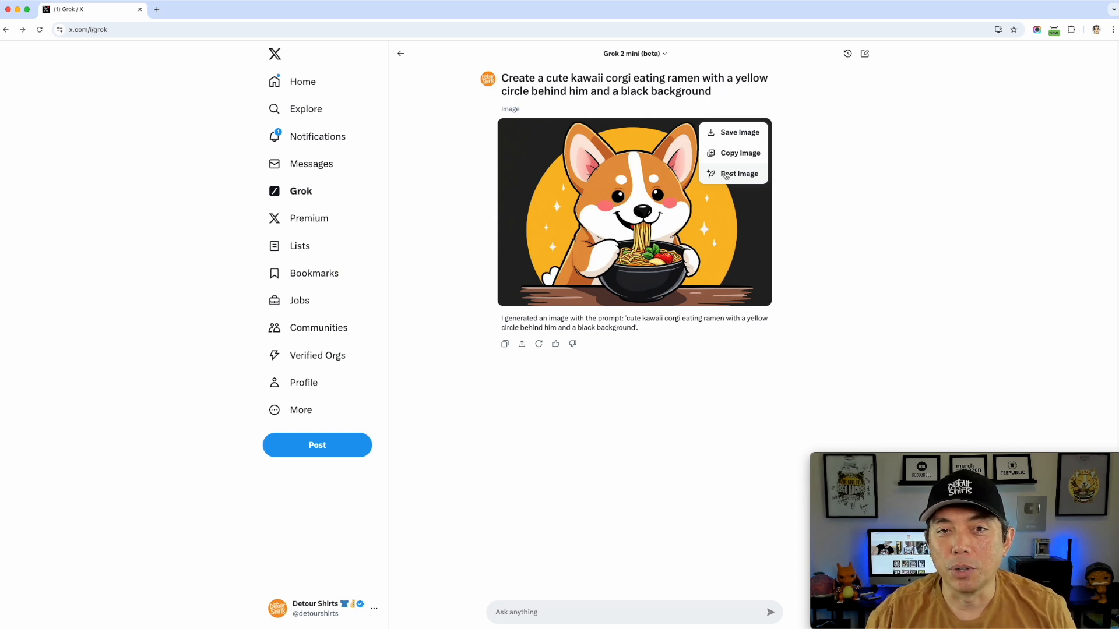
{"action": "left_click", "coordinate": [527, 365]}
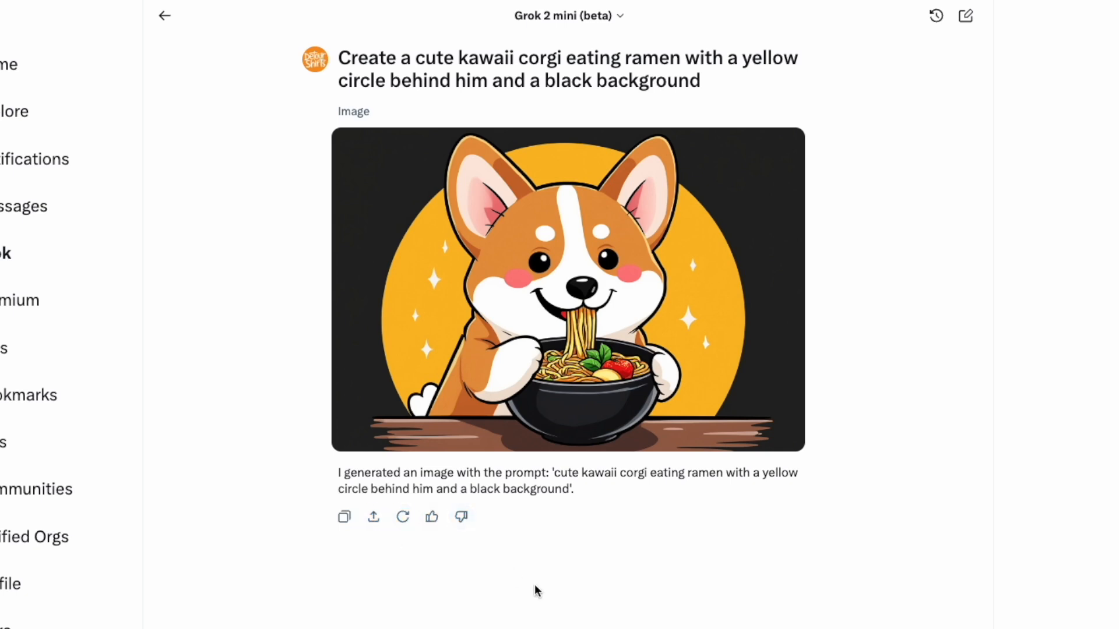
{"action": "left_click", "coordinate": [432, 517]}
{"action": "left_click", "coordinate": [788, 144]}
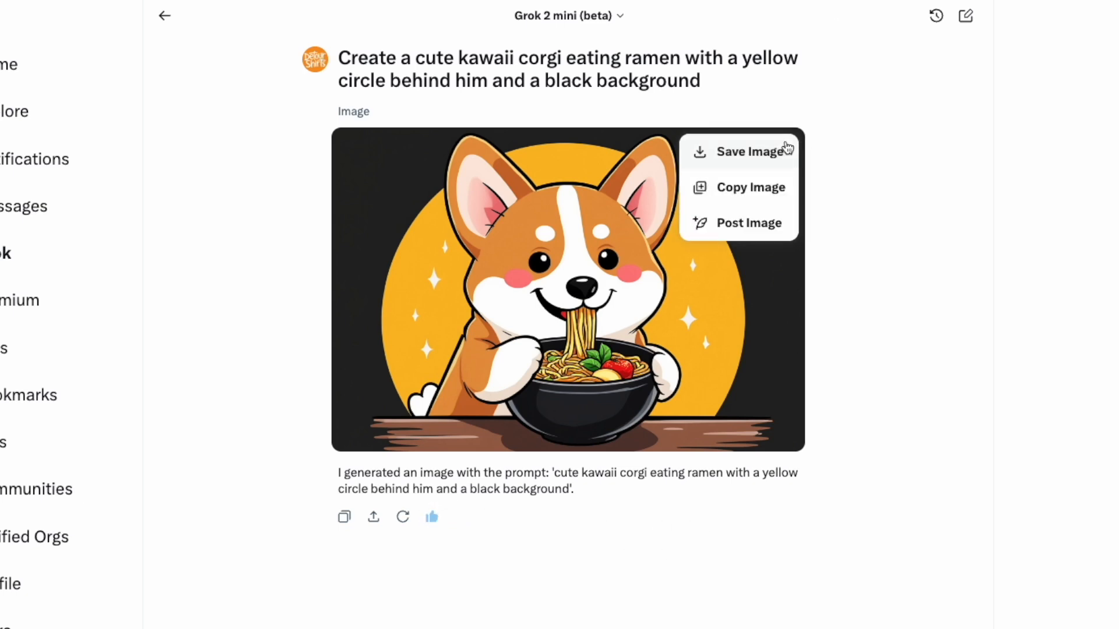
{"action": "left_click", "coordinate": [750, 152]}
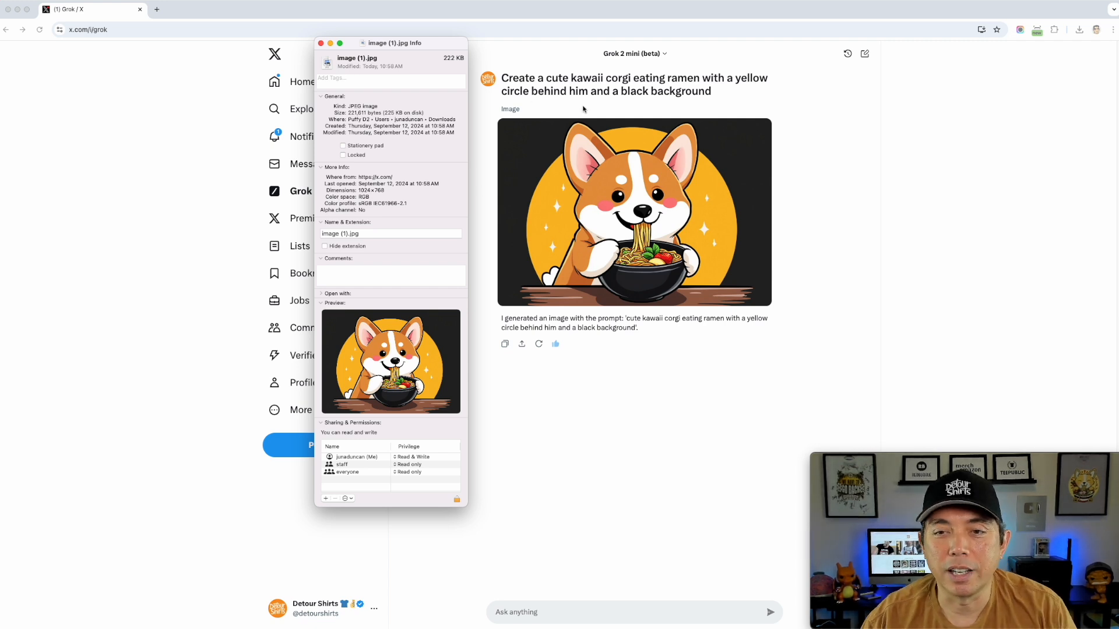
{"action": "left_click", "coordinate": [320, 43]}
{"action": "left_click", "coordinate": [646, 180]}
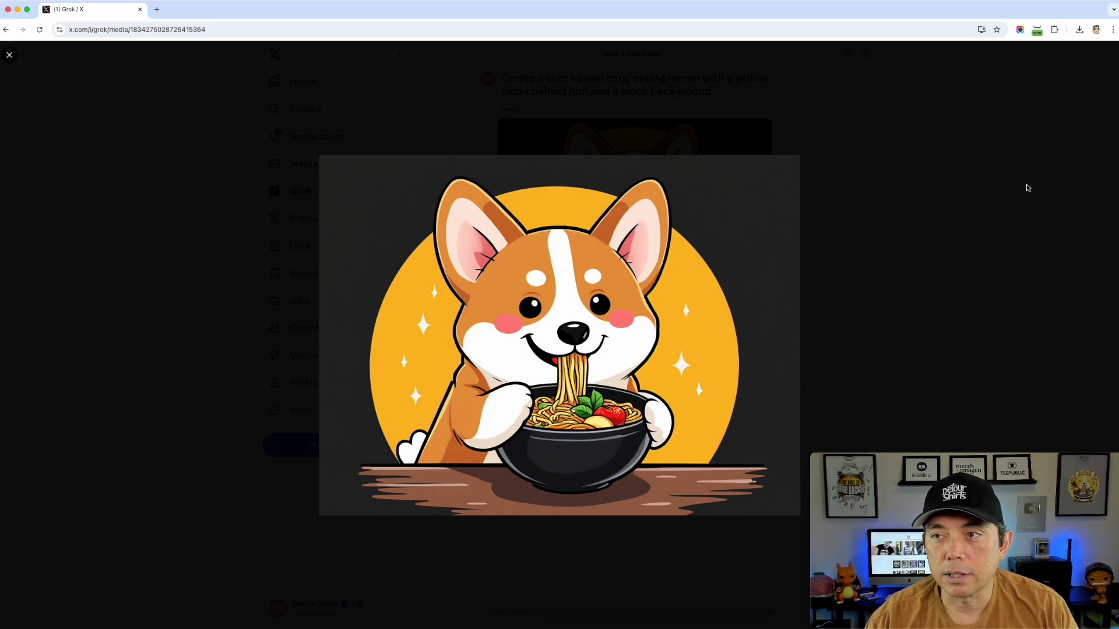
{"action": "left_click", "coordinate": [10, 56]}
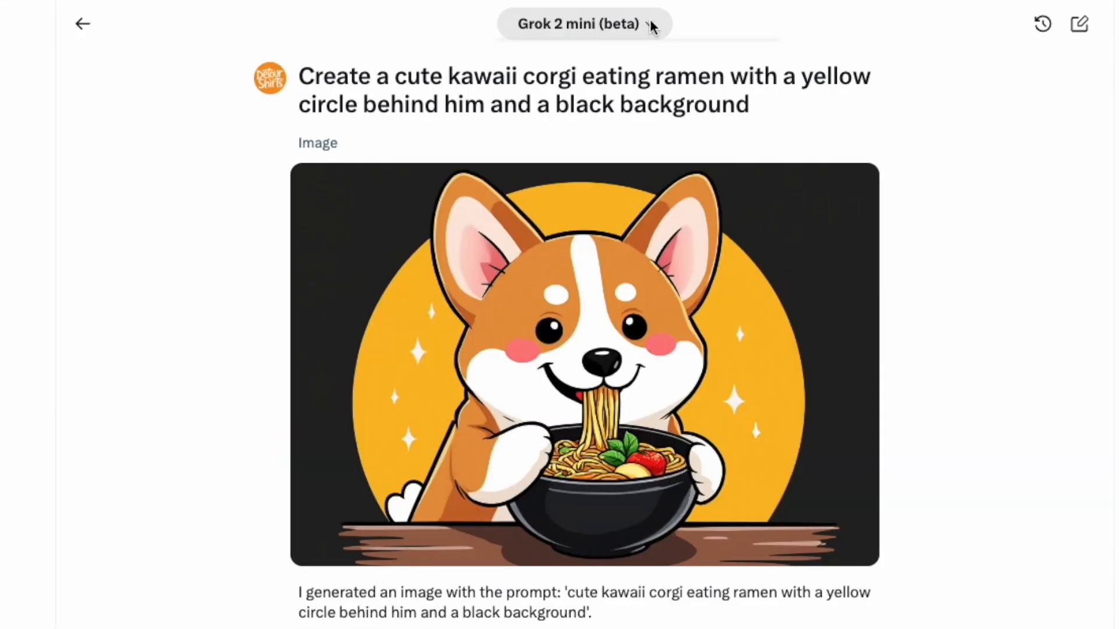
Switch the model to Grok 2 (beta), regenerate the corgi image and view the new version enlarged.
{"action": "left_click", "coordinate": [666, 54]}
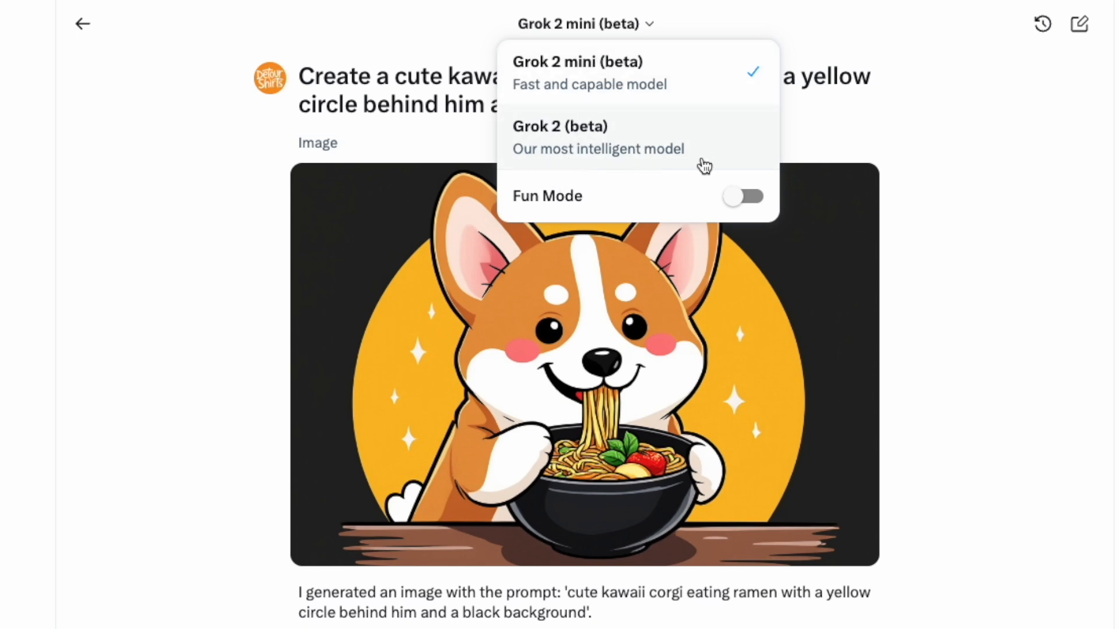
{"action": "left_click", "coordinate": [558, 146]}
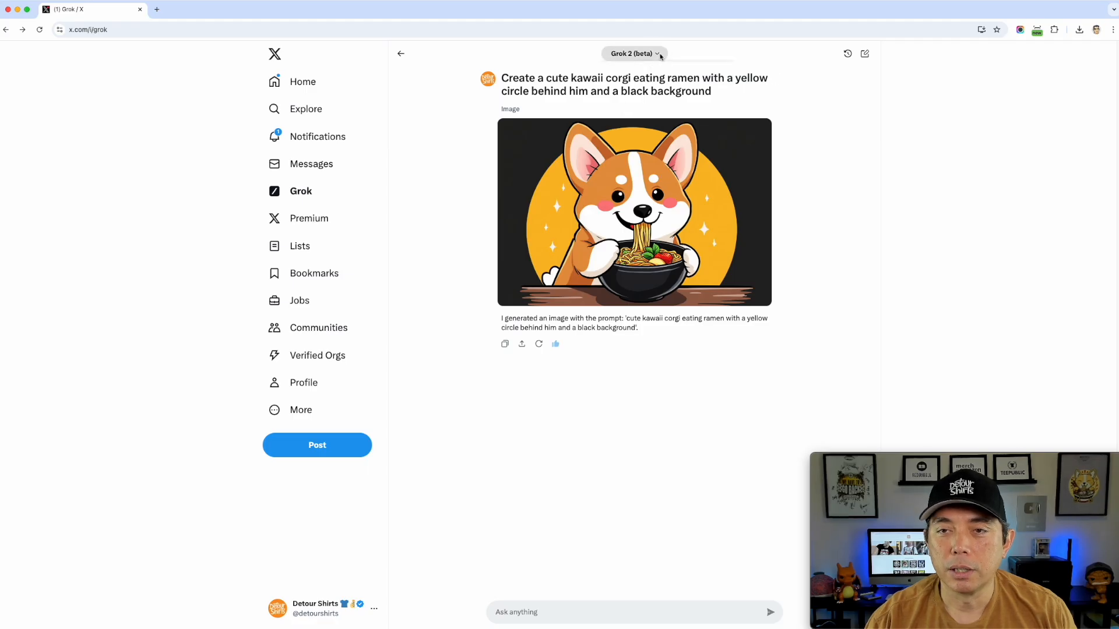
{"action": "left_click", "coordinate": [660, 56]}
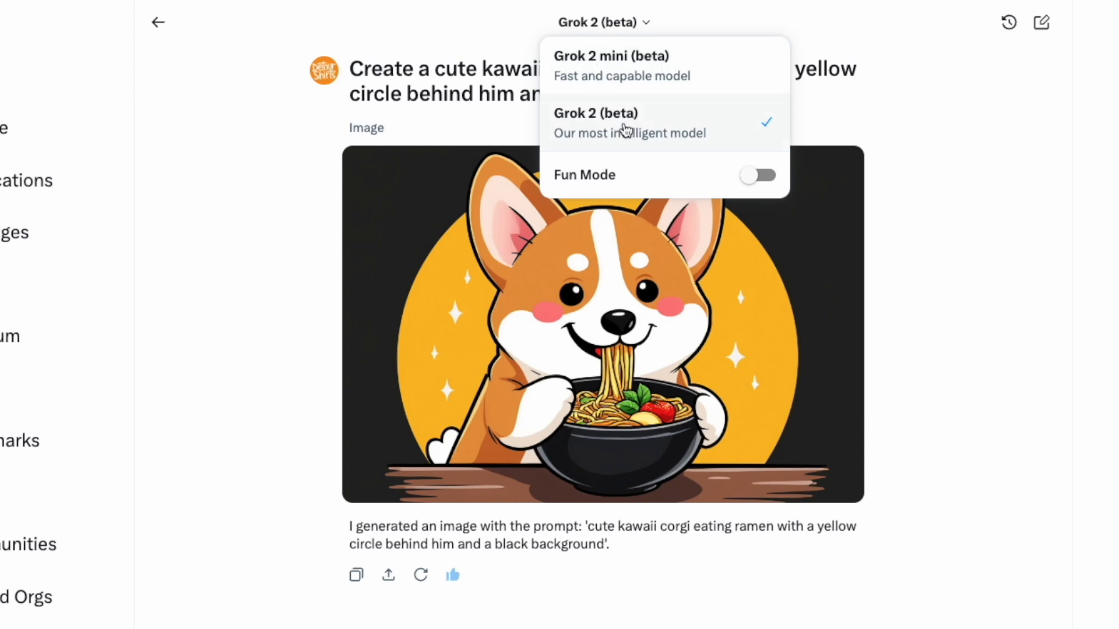
{"action": "left_click", "coordinate": [956, 152]}
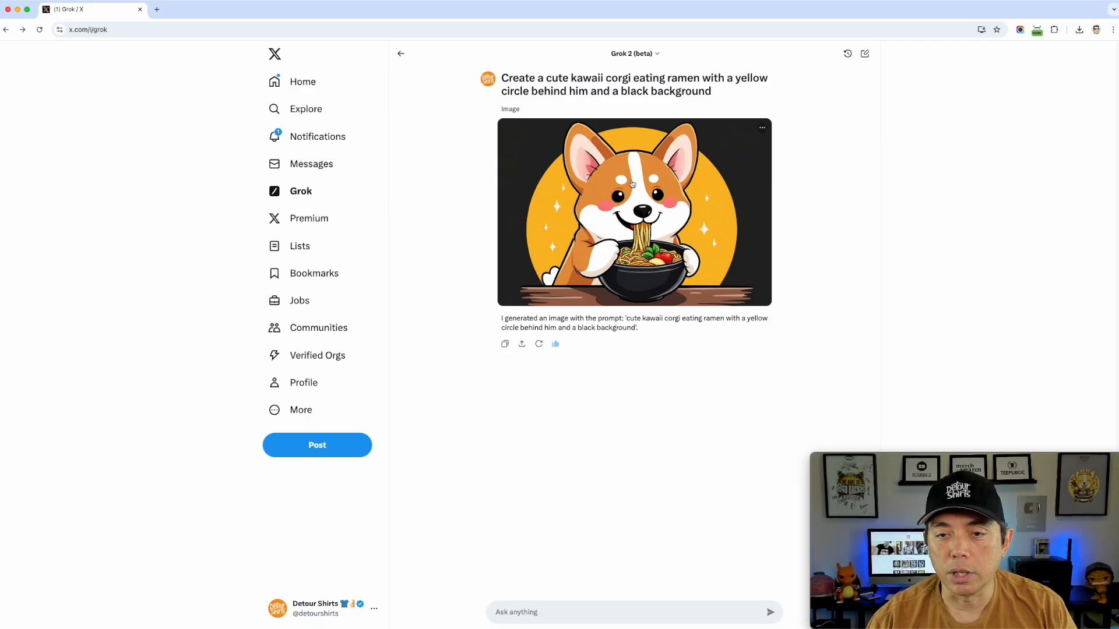
{"action": "left_click", "coordinate": [538, 344]}
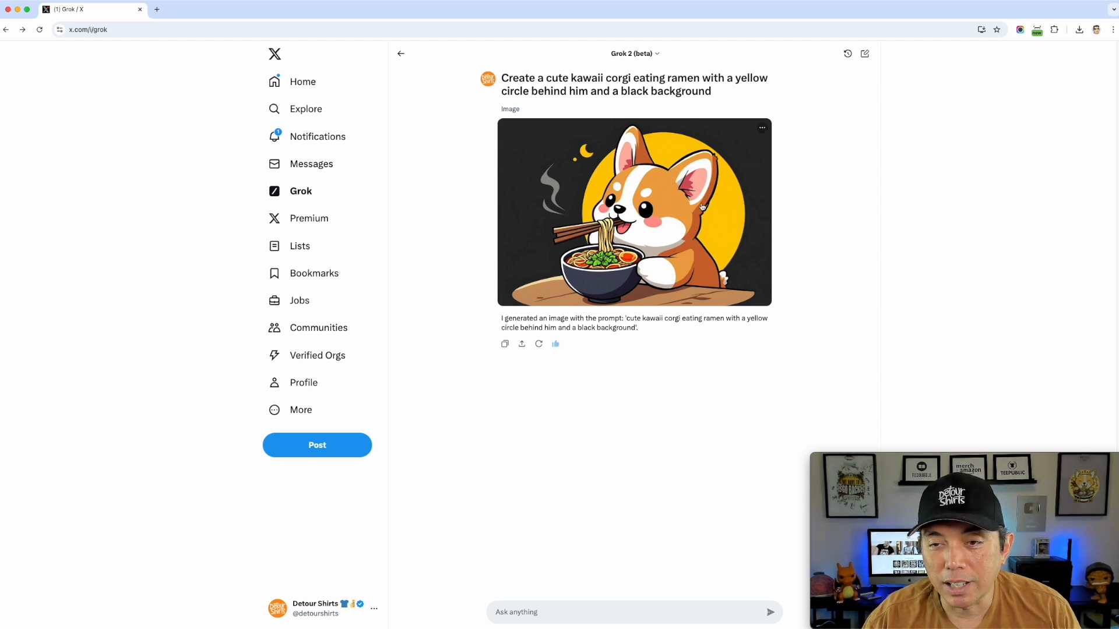
{"action": "left_click", "coordinate": [644, 223]}
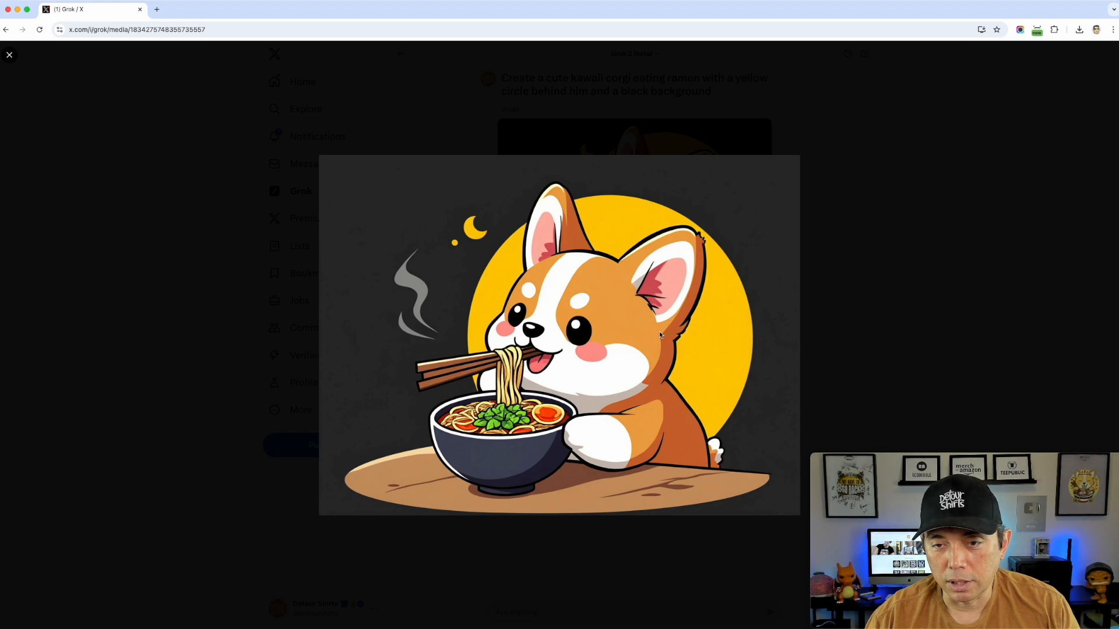
{"action": "left_click", "coordinate": [854, 195]}
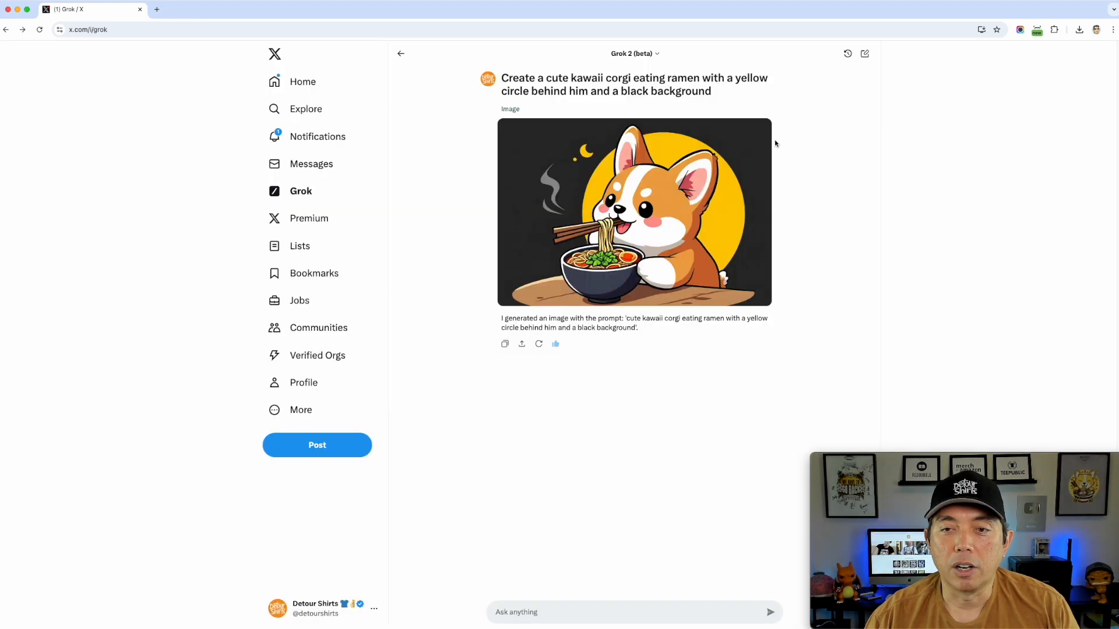
Switch the model back to Grok 2 mini (beta) and recheck the model options.
{"action": "left_click", "coordinate": [654, 52]}
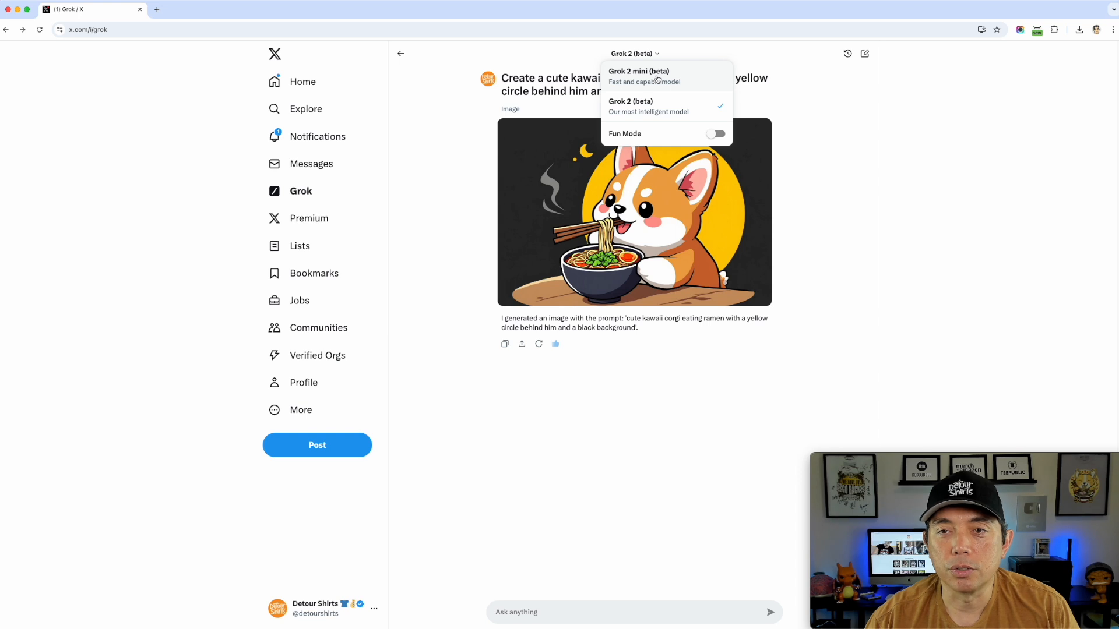
{"action": "left_click", "coordinate": [657, 80]}
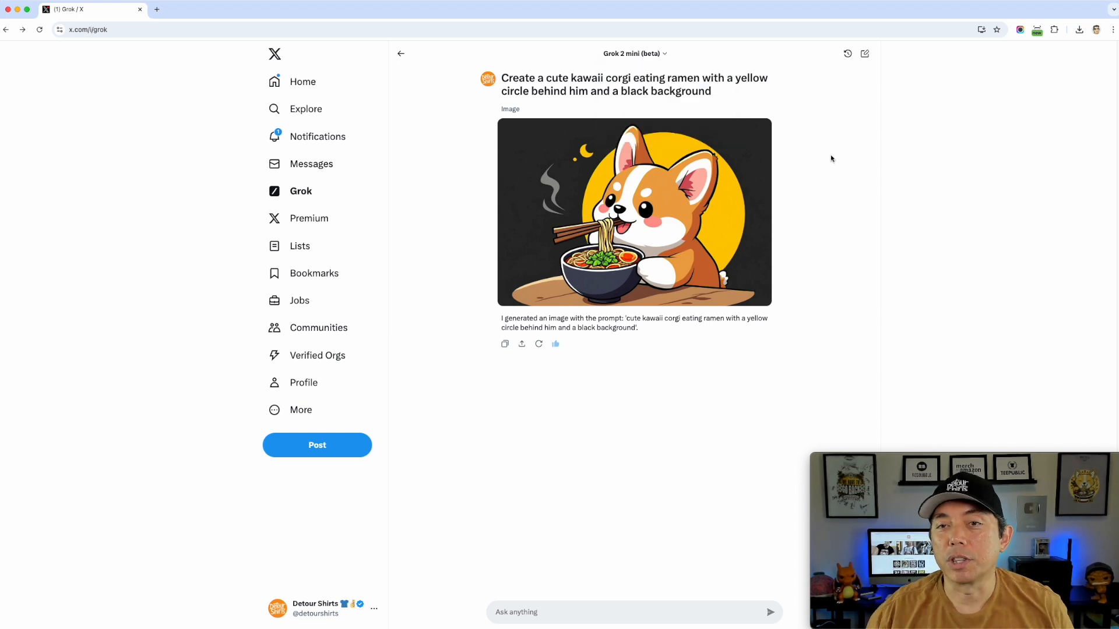
{"action": "left_click", "coordinate": [638, 54]}
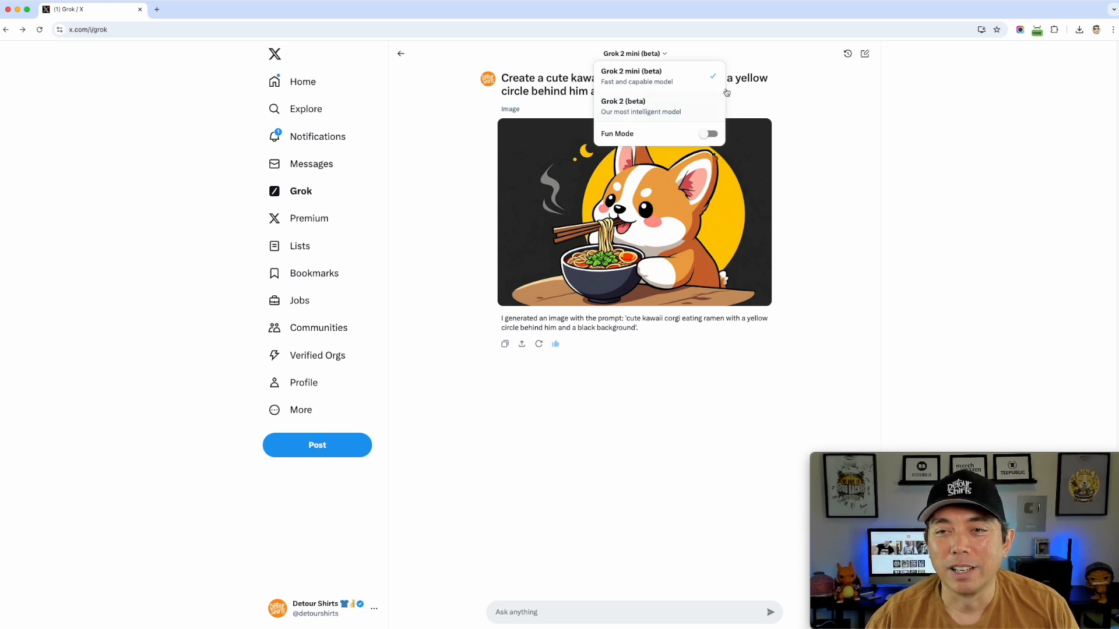
{"action": "left_click", "coordinate": [807, 84]}
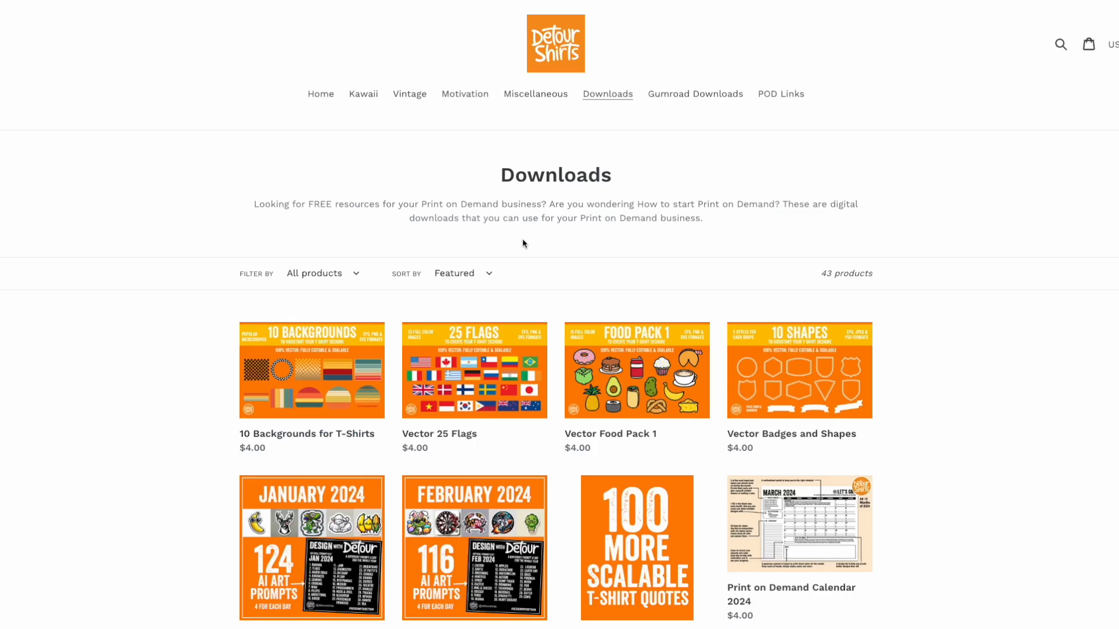
Browse the Detour Shirts Downloads page and look at the February 2024 AI art prompts product.
{"action": "scroll", "coordinate": [532, 208], "scroll_direction": "down", "scroll_amount": 2}
{"action": "scroll", "coordinate": [499, 307], "scroll_direction": "down", "scroll_amount": 1}
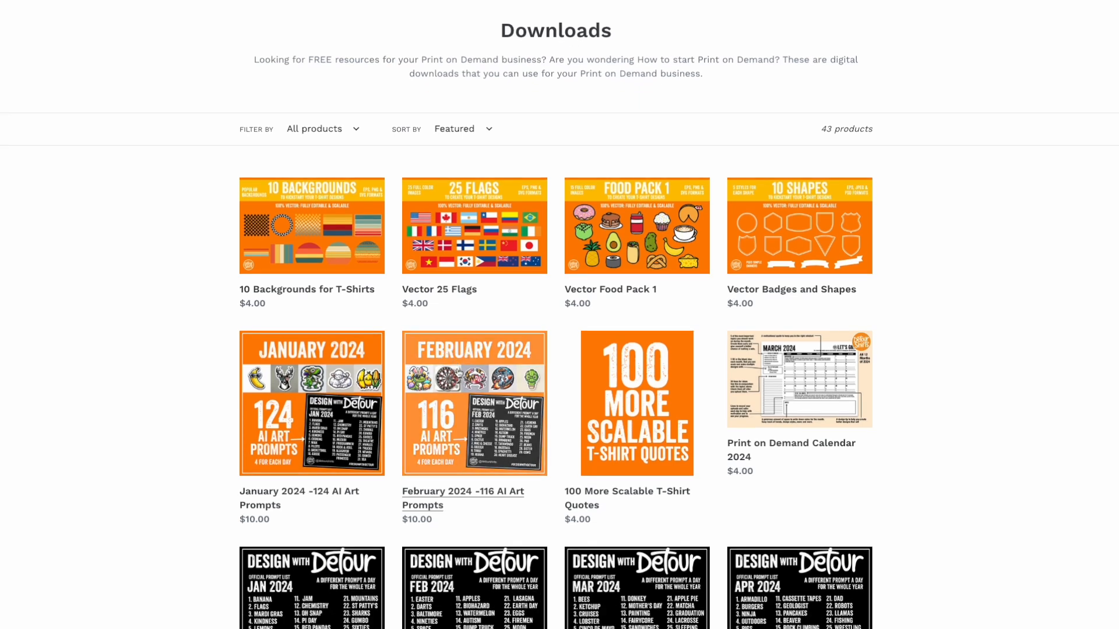
{"action": "left_click", "coordinate": [457, 372]}
{"action": "scroll", "coordinate": [604, 318], "scroll_direction": "down", "scroll_amount": 1}
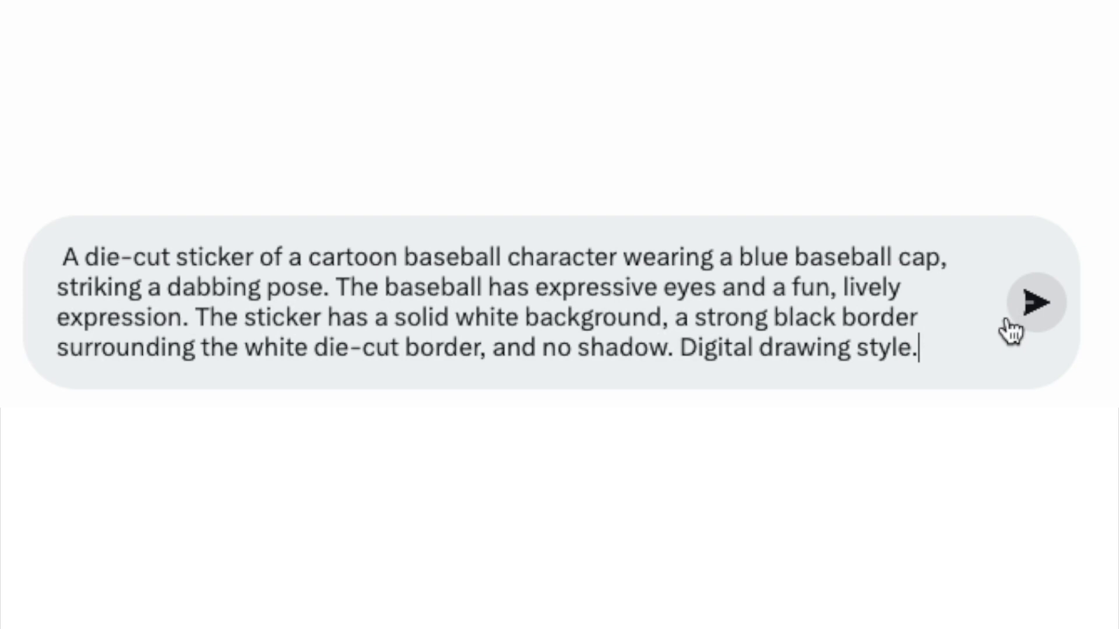
Generate an image from the entered die-cut sticker prompt about a dabbing cartoon baseball in a blue cap, and view it enlarged.
{"action": "left_click", "coordinate": [1037, 302]}
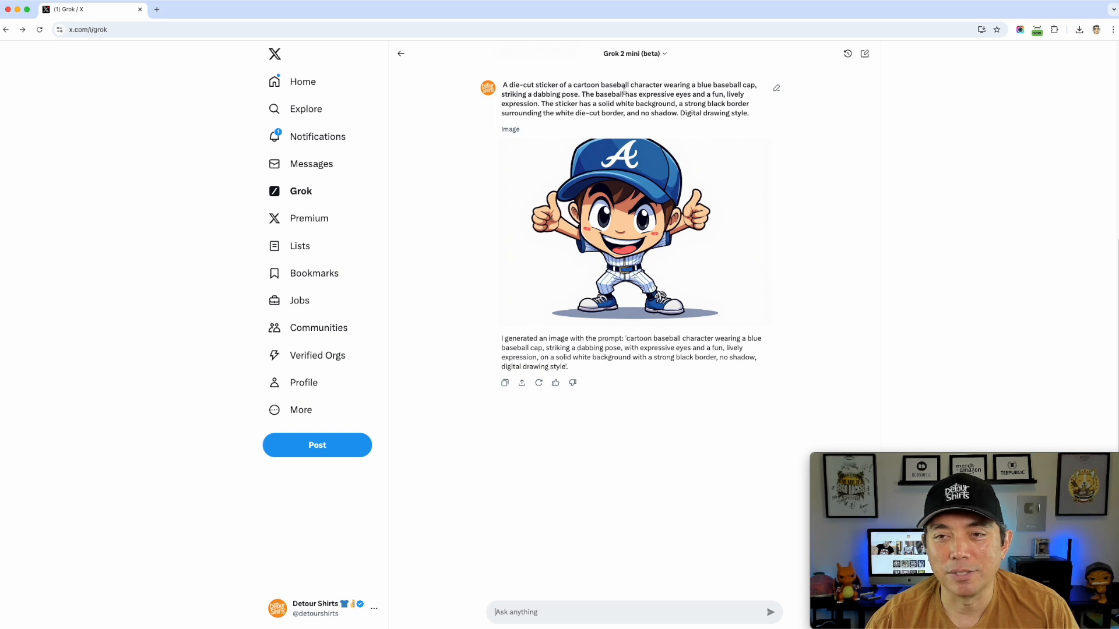
{"action": "left_click", "coordinate": [644, 201]}
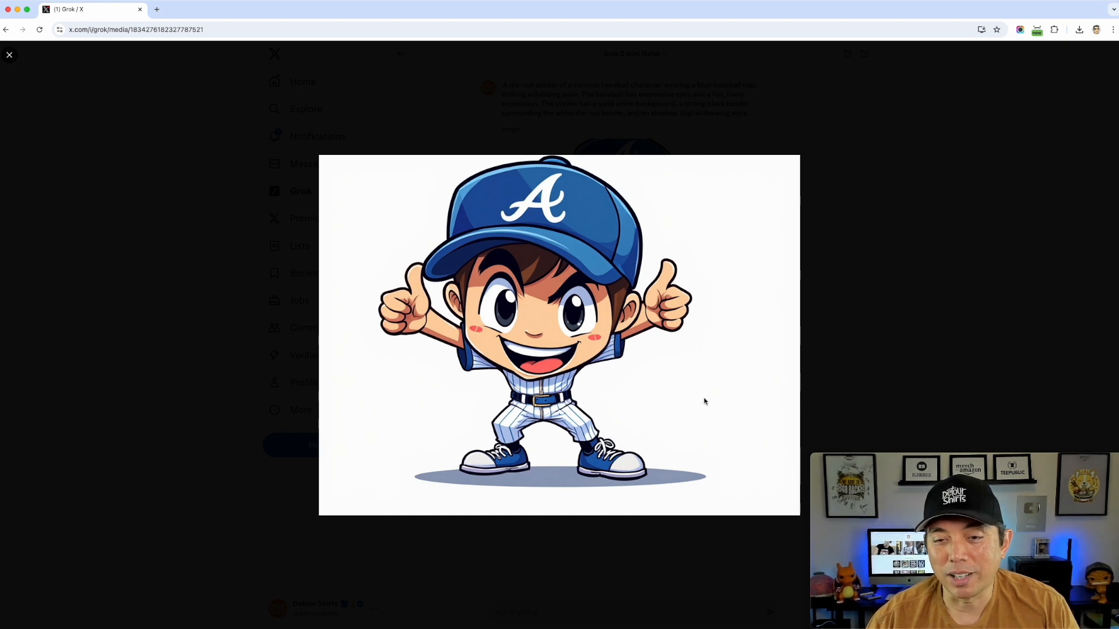
{"action": "left_click", "coordinate": [904, 247]}
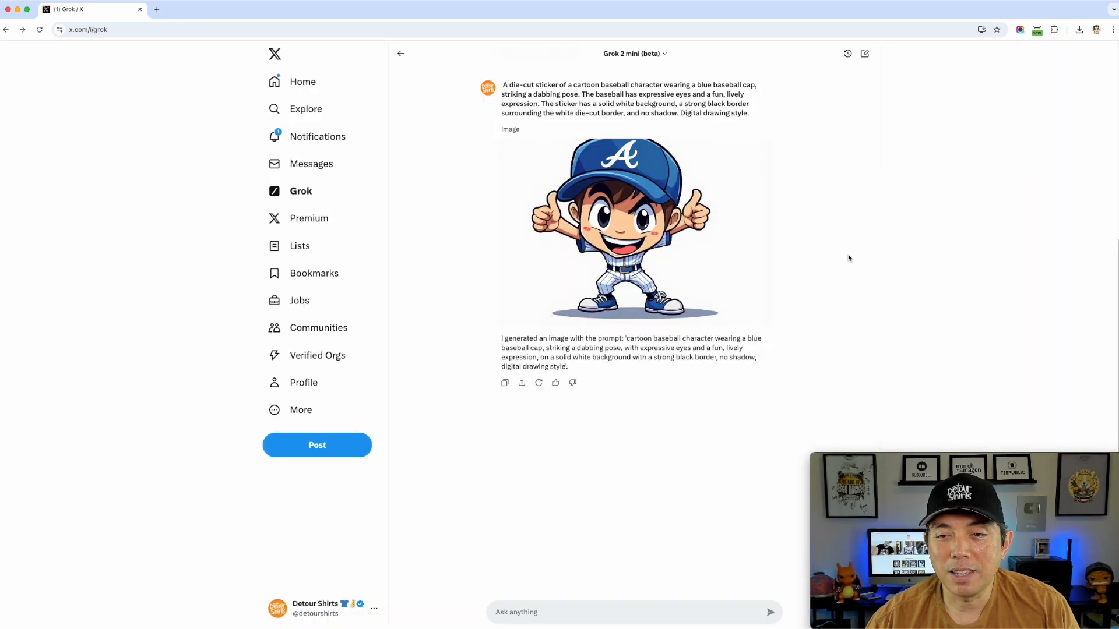
Rate the generated baseball character image as liked and view it enlarged, closing the enlarged view when done.
{"action": "left_click", "coordinate": [556, 383]}
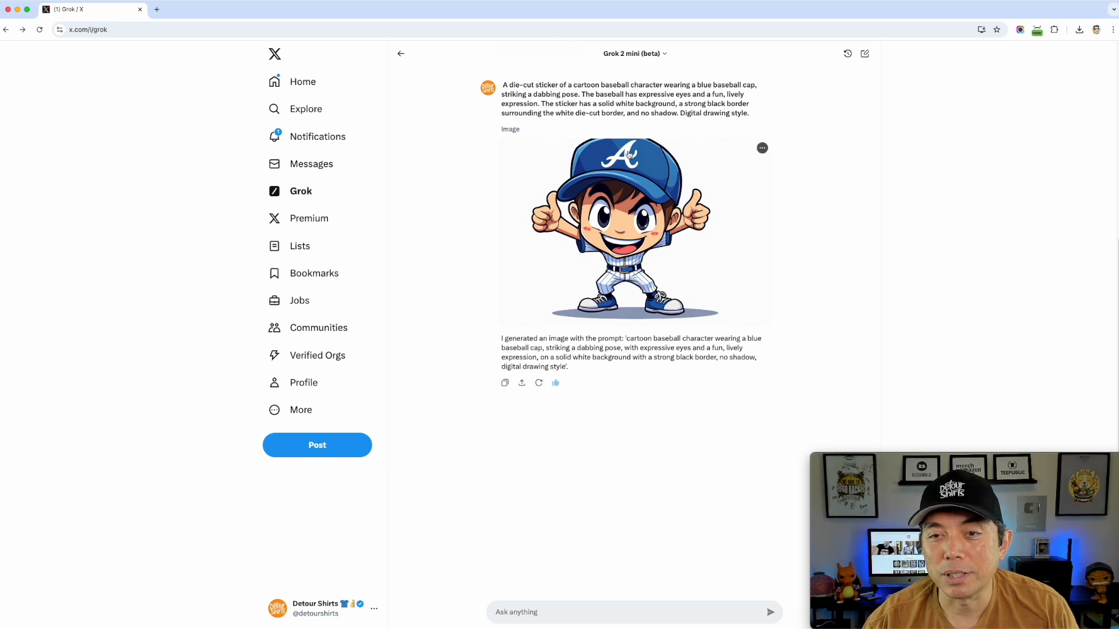
{"action": "left_click", "coordinate": [643, 201]}
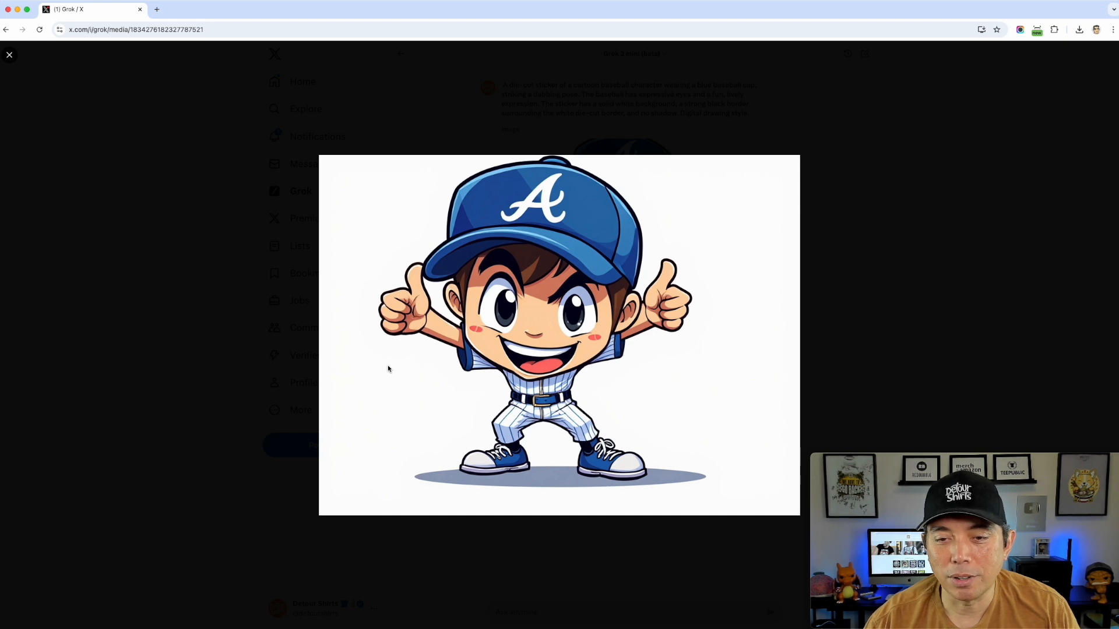
{"action": "left_click", "coordinate": [704, 130]}
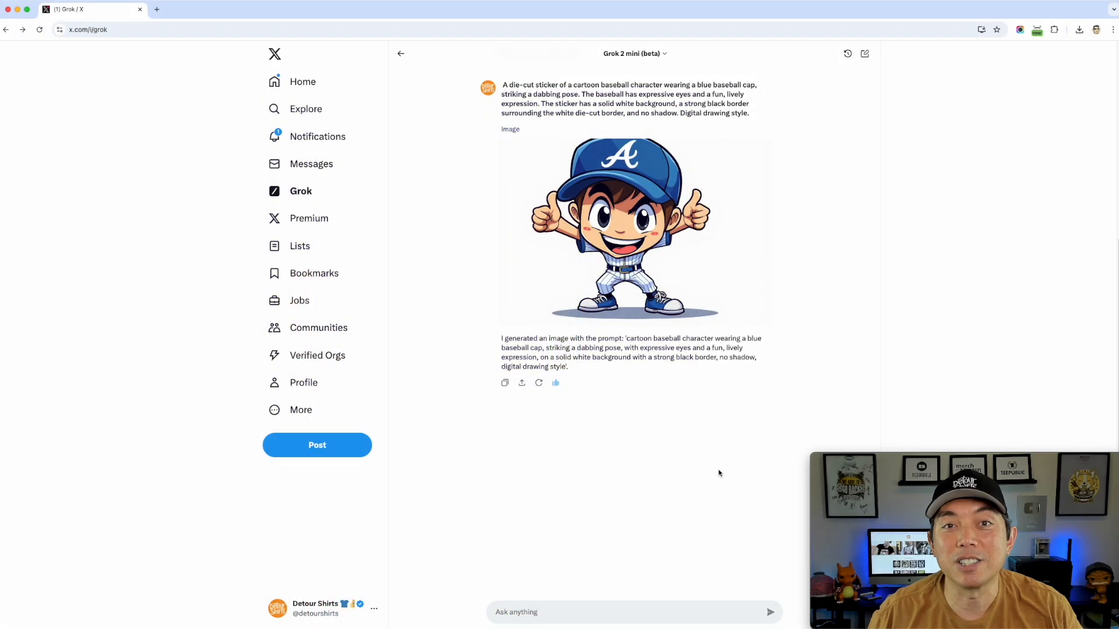
Generate a vibrant "SECOND GRADE" design with uniquely colored letters, leopard-dot white border and solid black background, and inspect it enlarged.
{"action": "type", "text": "A vibrant and playful design featuring the words \"SECOND GRADE\" in bold, colorful letters. Each letter is uniquely colored, with shades of orange, yellow, green, pink, and blue. The text is outlined with a thick white border filled with black leopard-like dots, creating a fun, spotted pattern. The background is solid black, making the colors and pattern pop. The overall style is cheerful and energetic, perfect for a school-themed design aimed at second graders"}
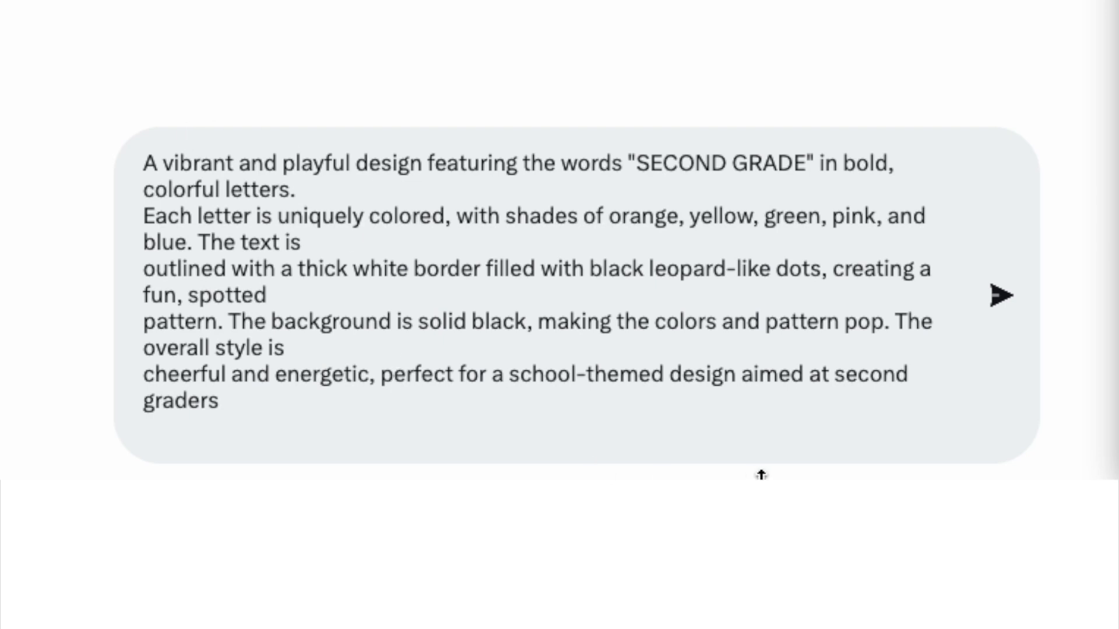
{"action": "left_click", "coordinate": [998, 304]}
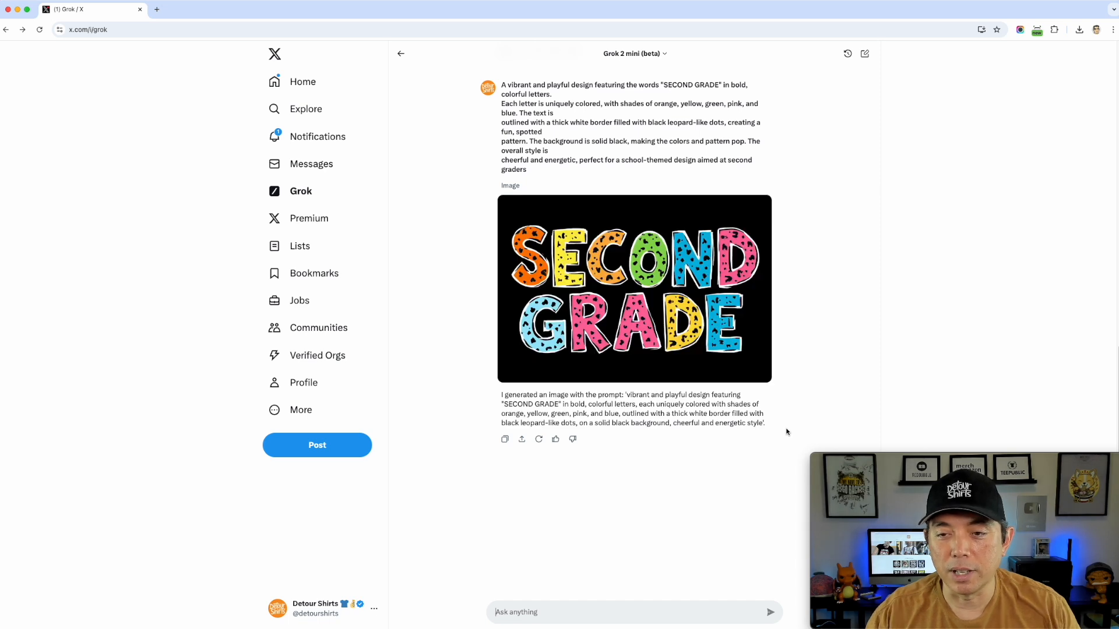
{"action": "left_click", "coordinate": [561, 253]}
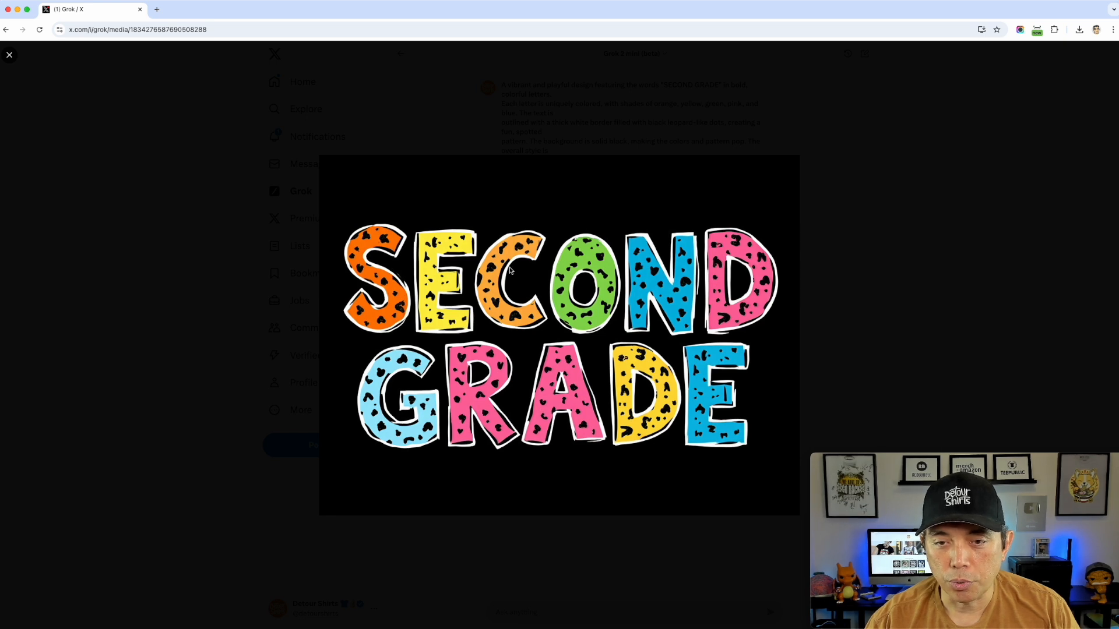
{"action": "left_click", "coordinate": [831, 205]}
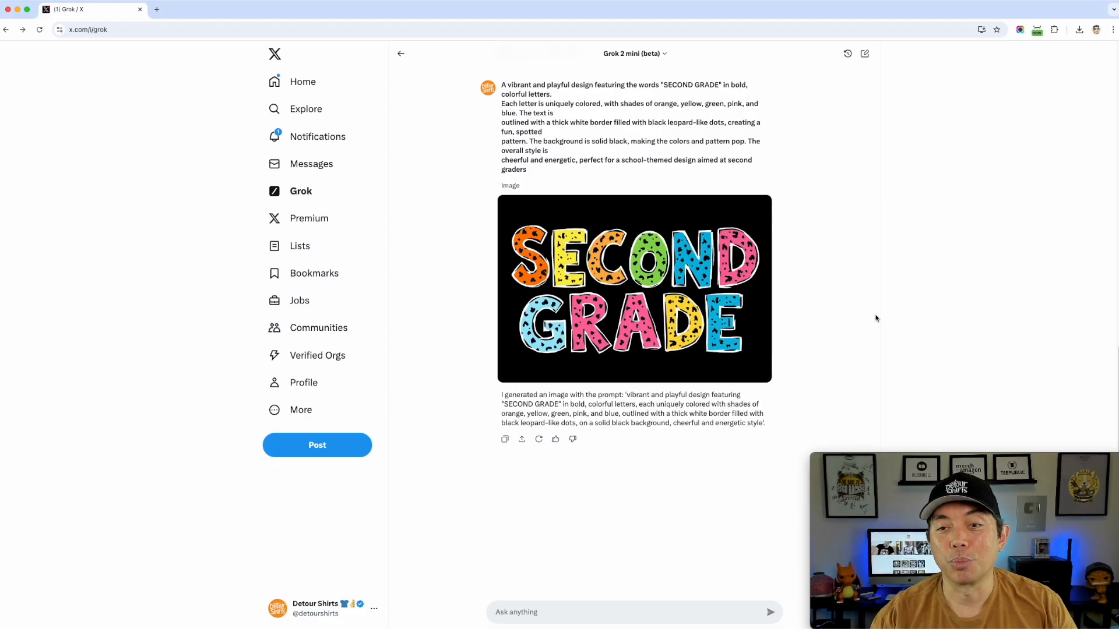
{"action": "left_click", "coordinate": [693, 367]}
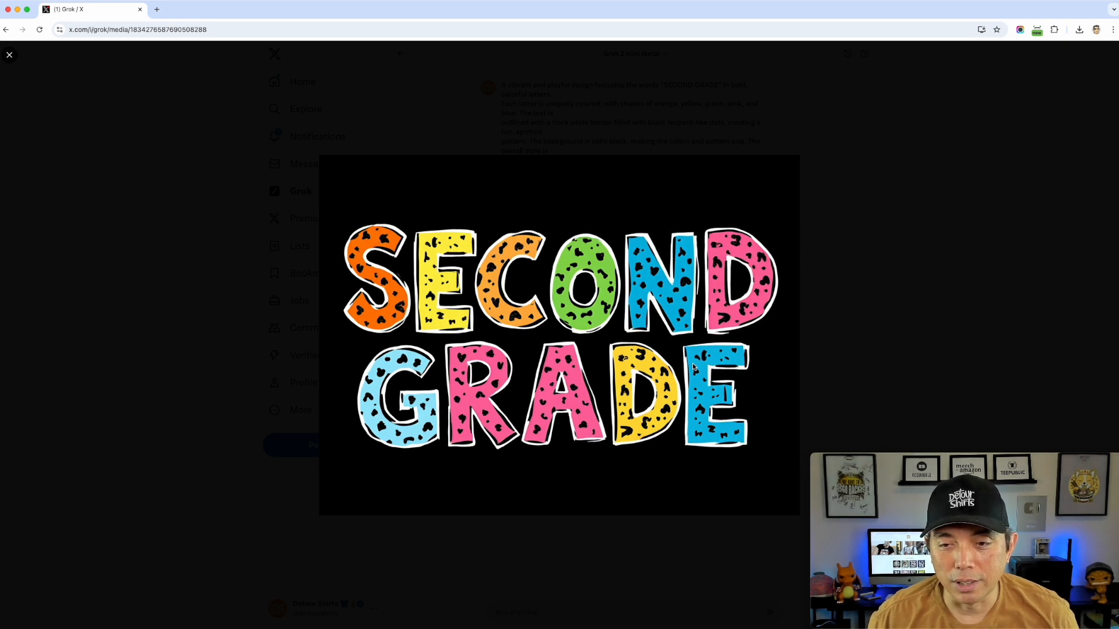
{"action": "left_click", "coordinate": [876, 254]}
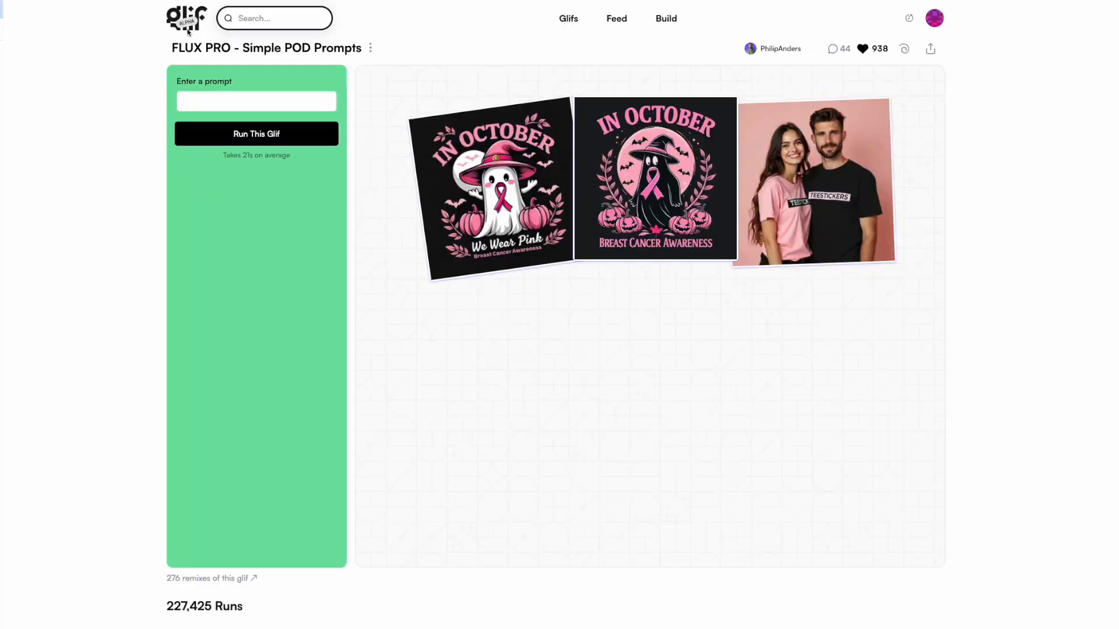
Browse the community designs and their prompts on glif's FLUX PRO - Simple POD Prompts page.
{"action": "scroll", "coordinate": [542, 360], "scroll_direction": "down", "scroll_amount": 8}
{"action": "scroll", "coordinate": [522, 362], "scroll_direction": "down", "scroll_amount": 10}
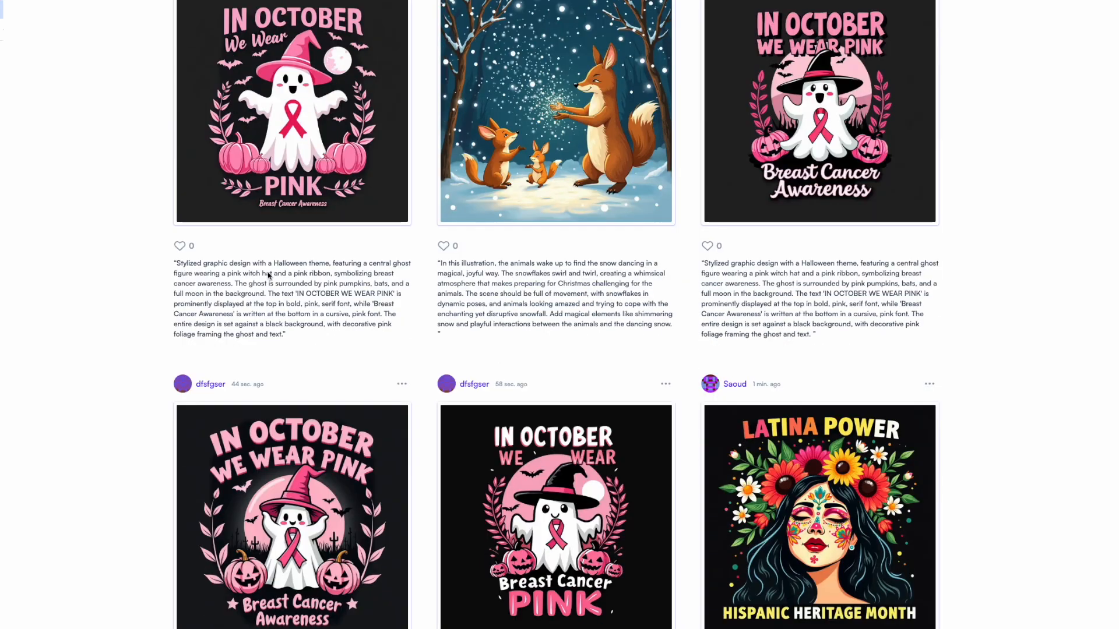
{"action": "scroll", "coordinate": [789, 351], "scroll_direction": "down", "scroll_amount": 12}
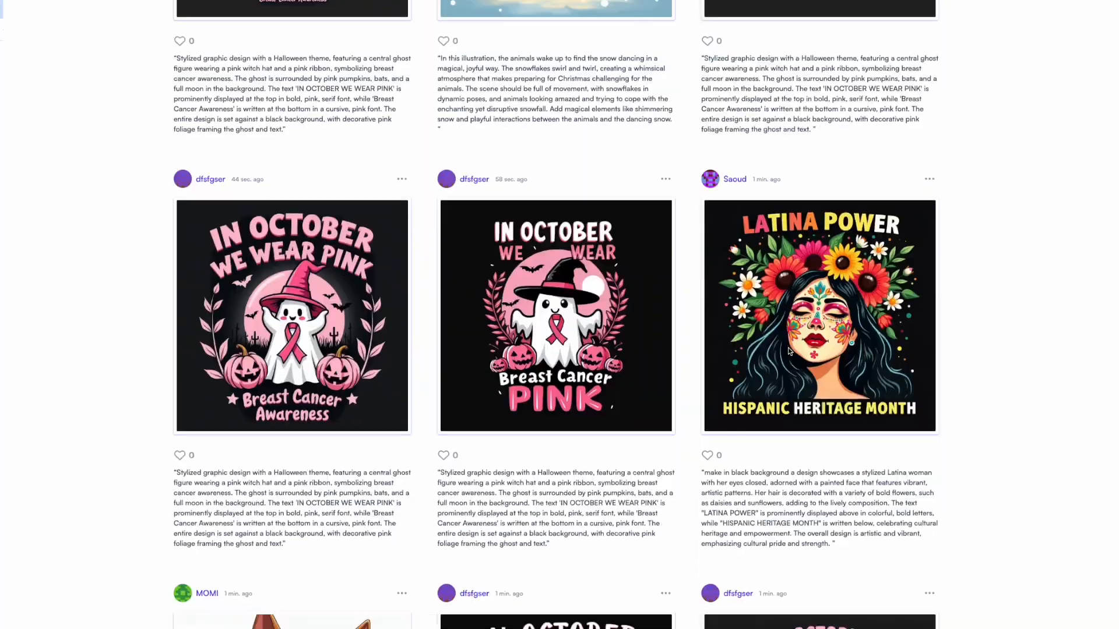
{"action": "scroll", "coordinate": [673, 462], "scroll_direction": "down", "scroll_amount": 3}
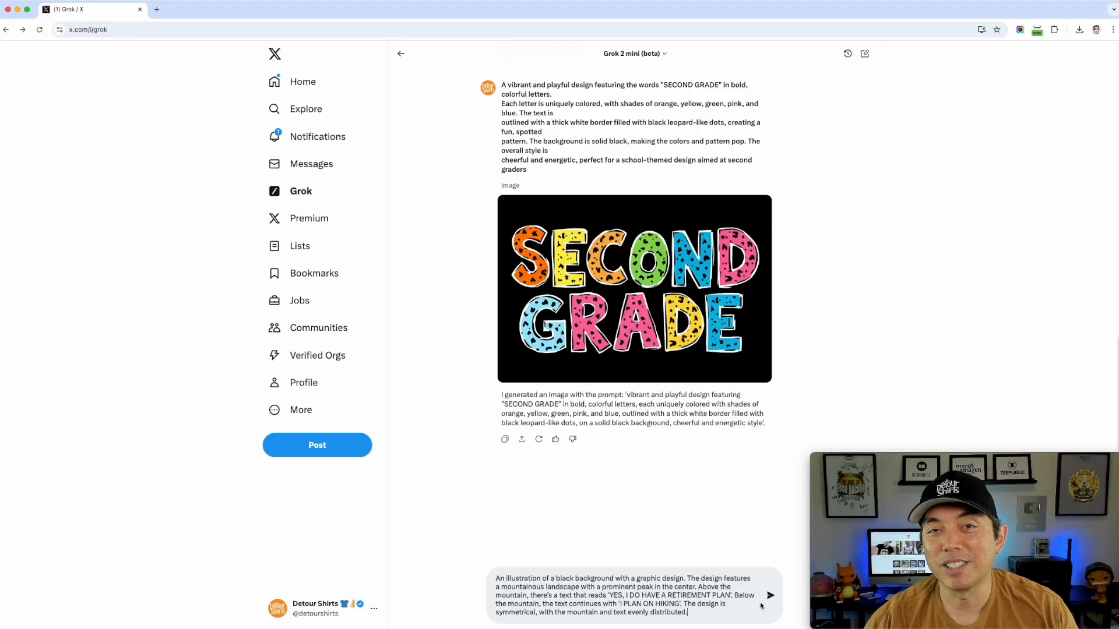
Generate the mountain design reading 'YES, I DO HAVE A RETIREMENT PLAN' and 'I PLAN ON HIKING', view it enlarged and rate it as liked.
{"action": "left_click", "coordinate": [769, 596]}
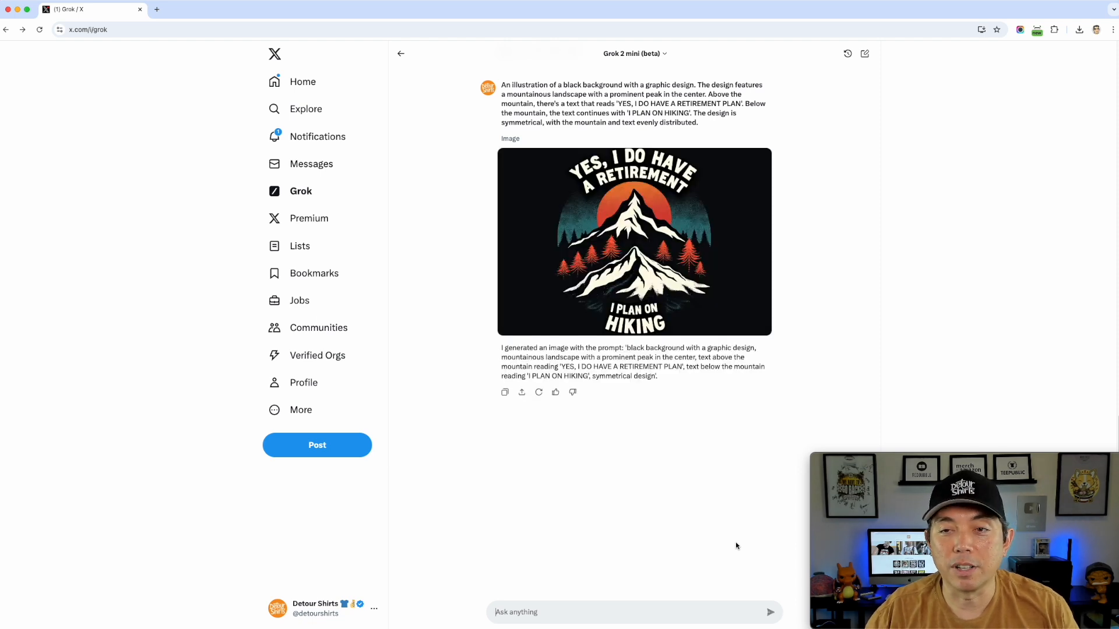
{"action": "left_click", "coordinate": [746, 239]}
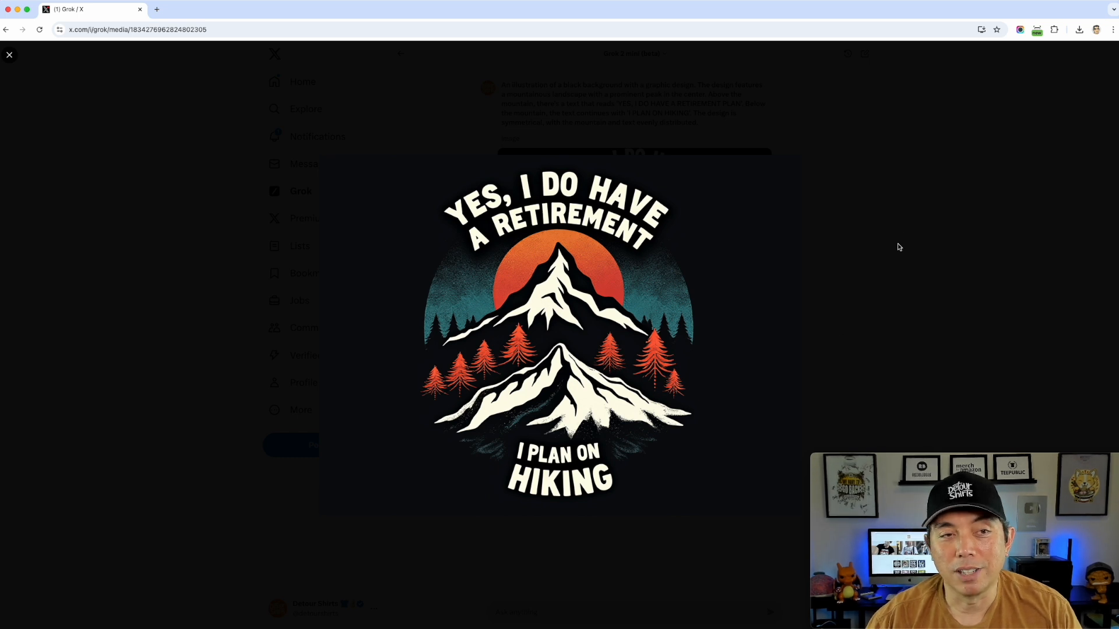
{"action": "left_click", "coordinate": [10, 56]}
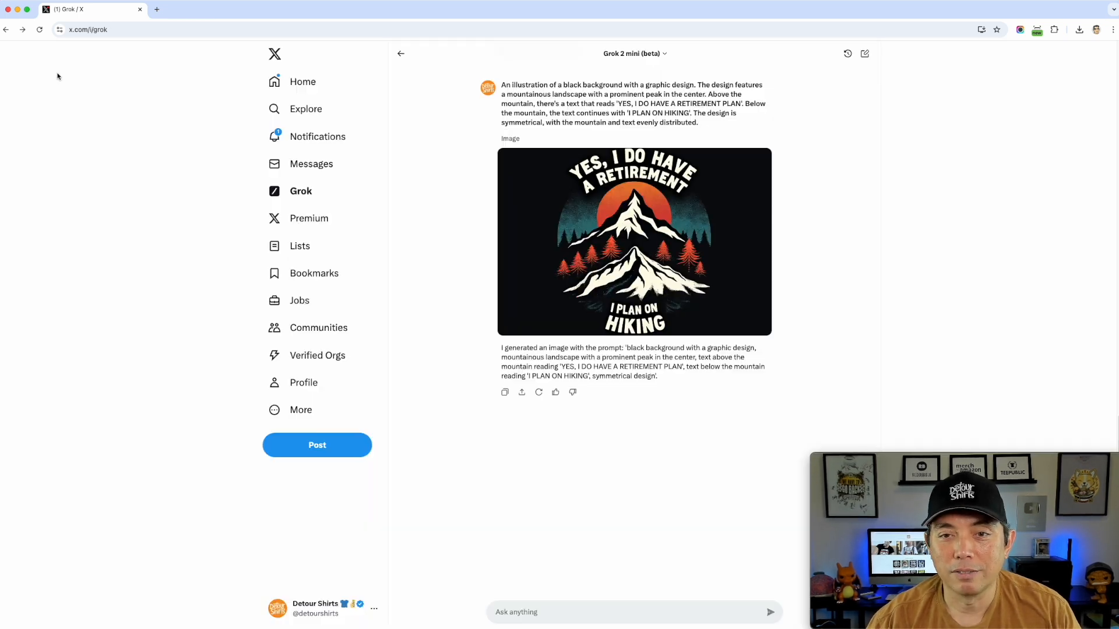
{"action": "left_click", "coordinate": [555, 393]}
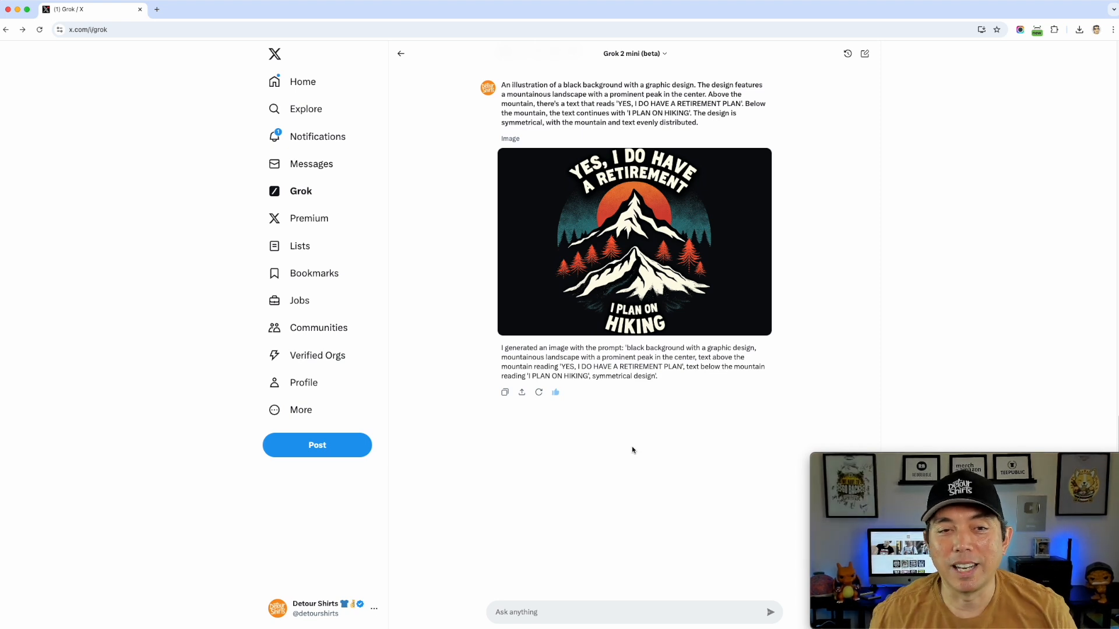
Generate a vector t-shirt design of a retro sunset over a neon 1980s cityscape with the text "Made in the 80s", and view it enlarged.
{"action": "key", "text": "super+Tab"}
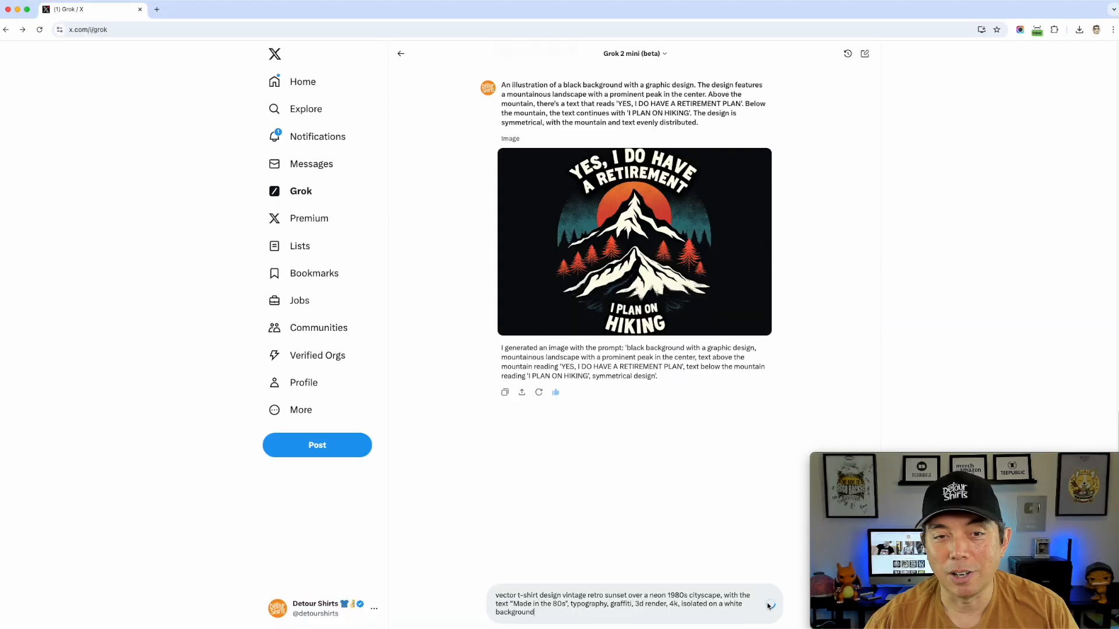
{"action": "left_click", "coordinate": [1027, 307]}
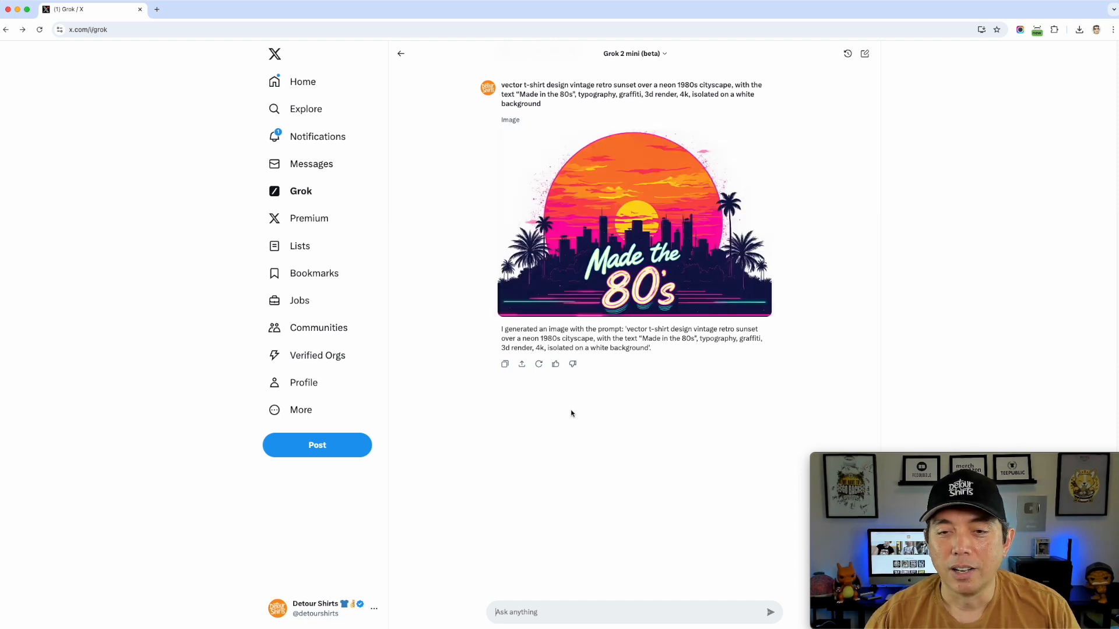
{"action": "left_click", "coordinate": [667, 234]}
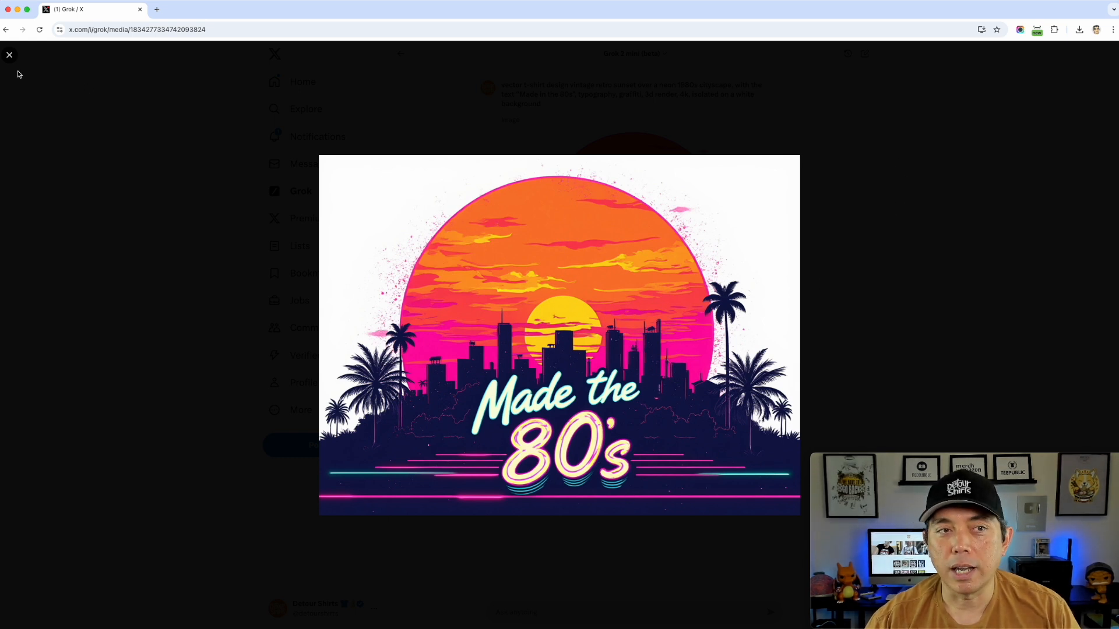
{"action": "left_click", "coordinate": [9, 55]}
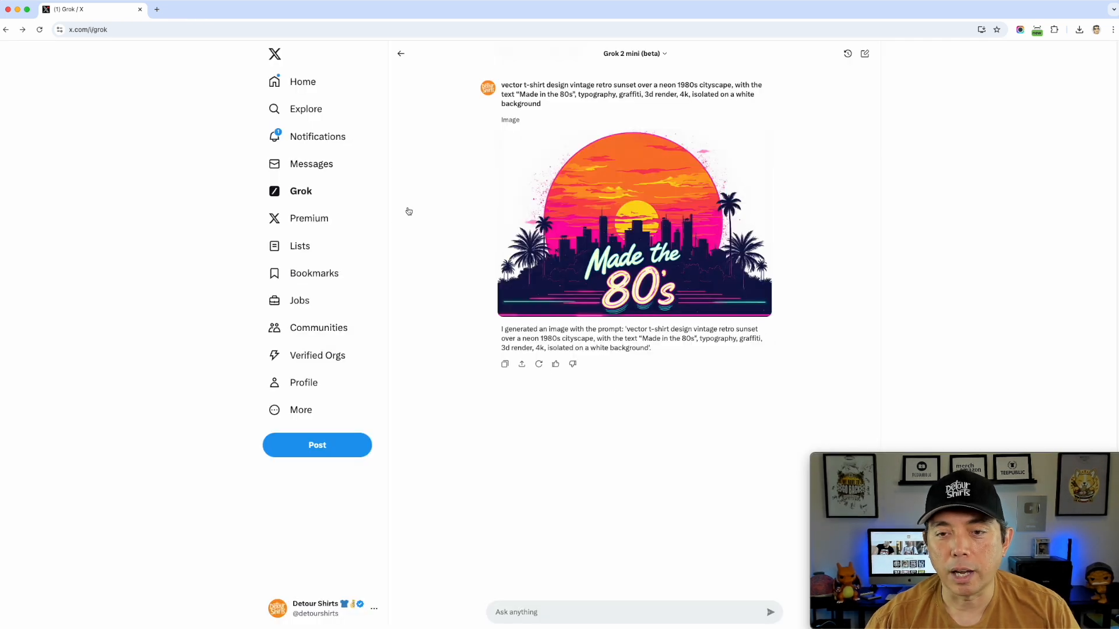
Regenerate the 80s retro sunset image with the same prompt and view the new version enlarged.
{"action": "left_click", "coordinate": [537, 365]}
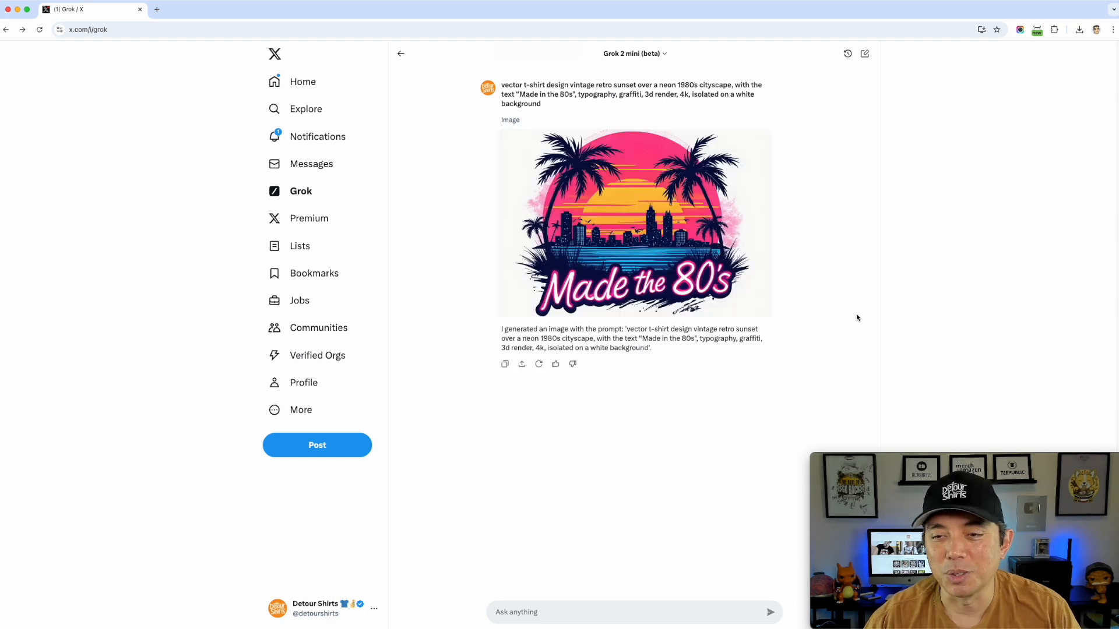
{"action": "left_click", "coordinate": [641, 233]}
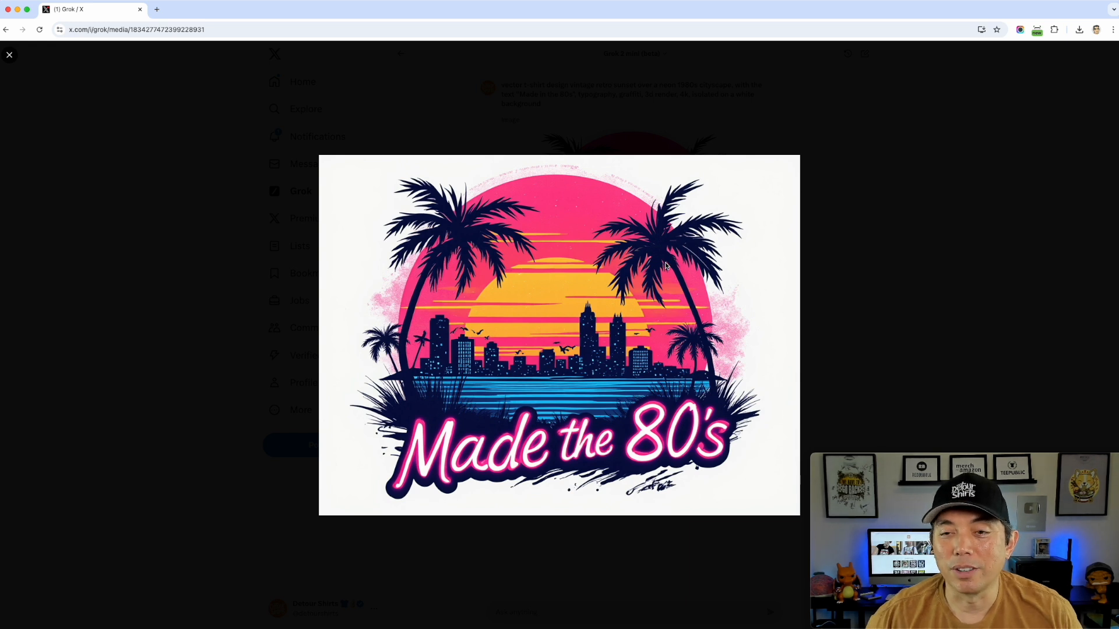
{"action": "left_click", "coordinate": [9, 55]}
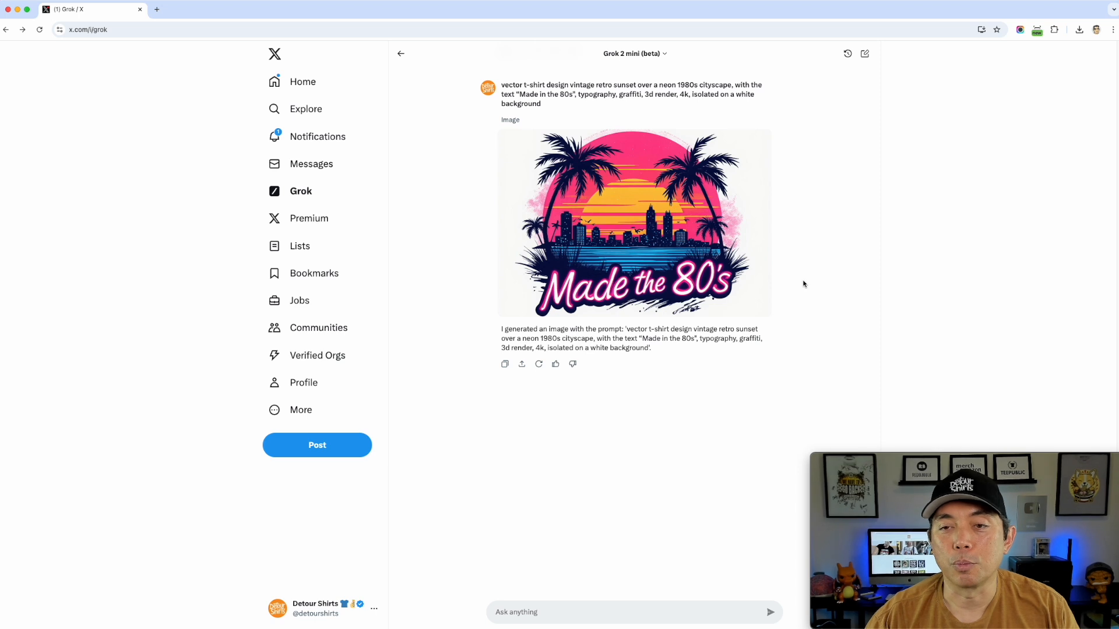
Review all the generated images in the conversation, from the corgi eating ramen to the 80s sunset design.
{"action": "scroll", "coordinate": [819, 362], "scroll_direction": "up", "scroll_amount": 15}
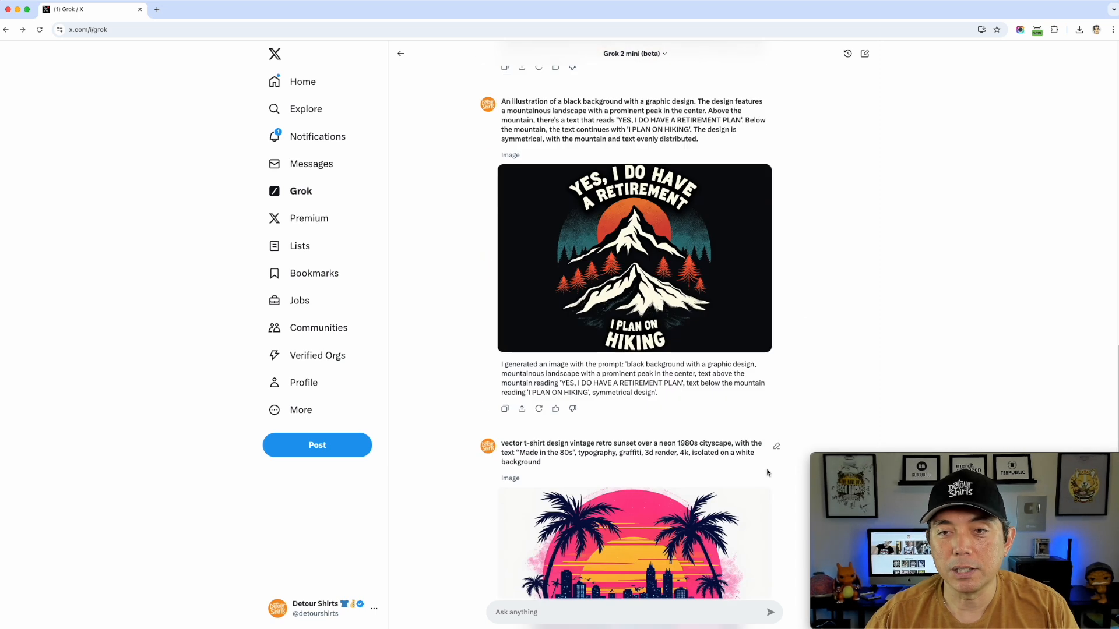
{"action": "scroll", "coordinate": [767, 472], "scroll_direction": "up", "scroll_amount": 15}
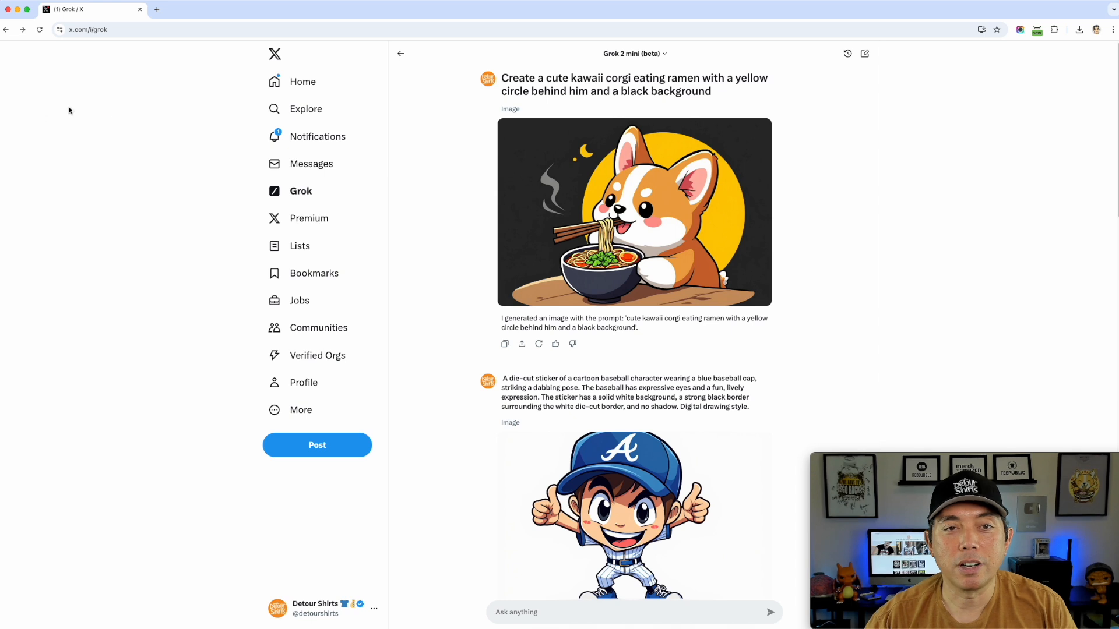
{"action": "scroll", "coordinate": [484, 269], "scroll_direction": "down", "scroll_amount": 3}
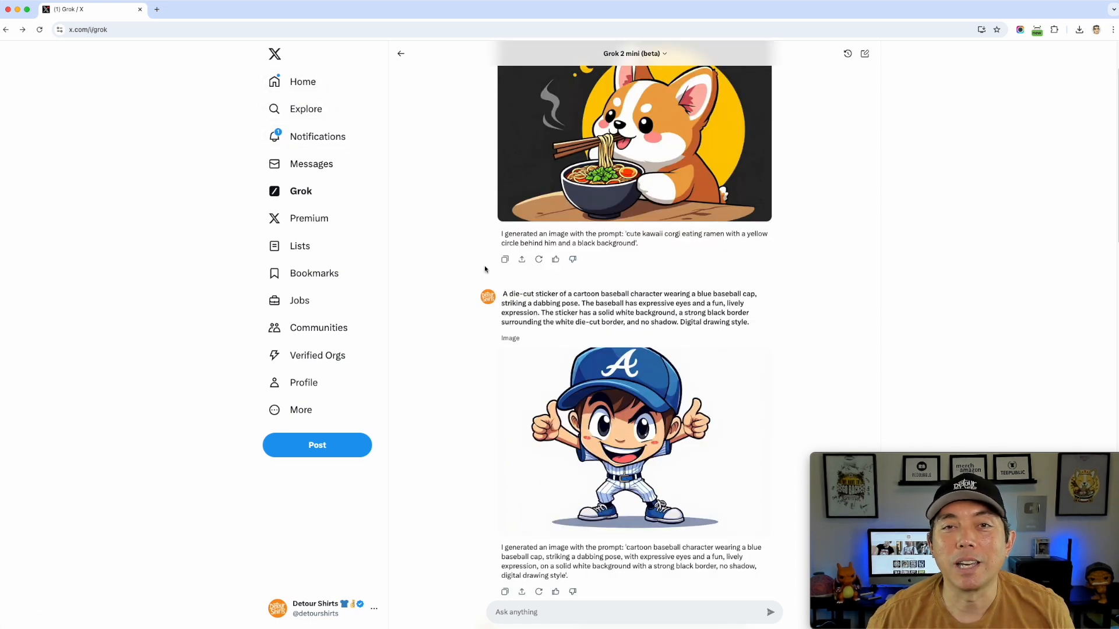
{"action": "scroll", "coordinate": [510, 279], "scroll_direction": "down", "scroll_amount": 4}
{"action": "scroll", "coordinate": [671, 261], "scroll_direction": "up", "scroll_amount": 7}
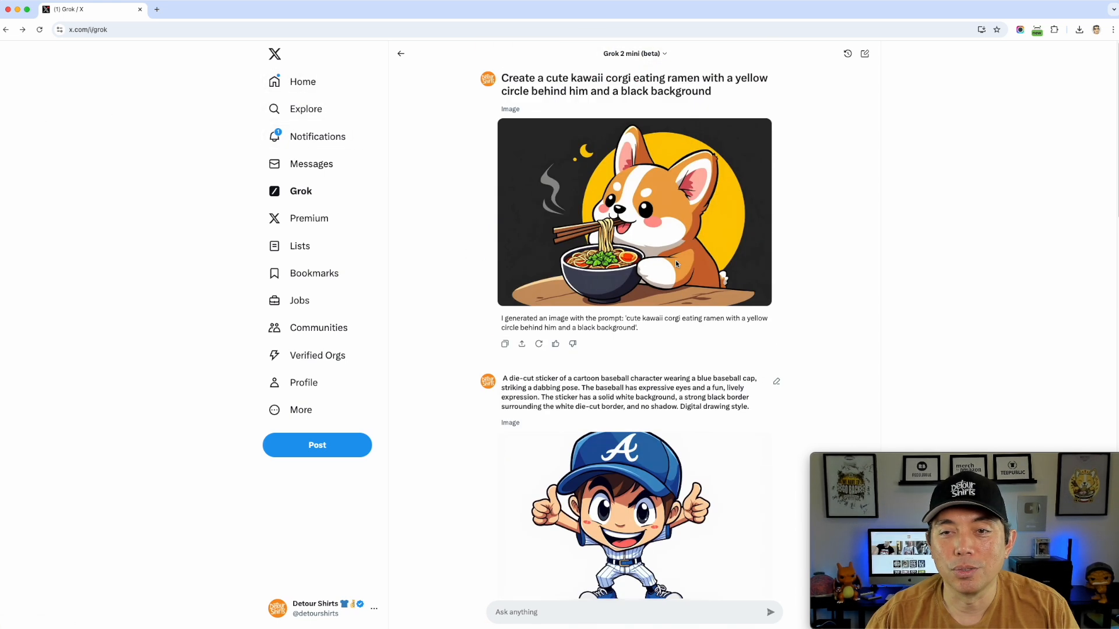
{"action": "scroll", "coordinate": [663, 261], "scroll_direction": "down", "scroll_amount": 20}
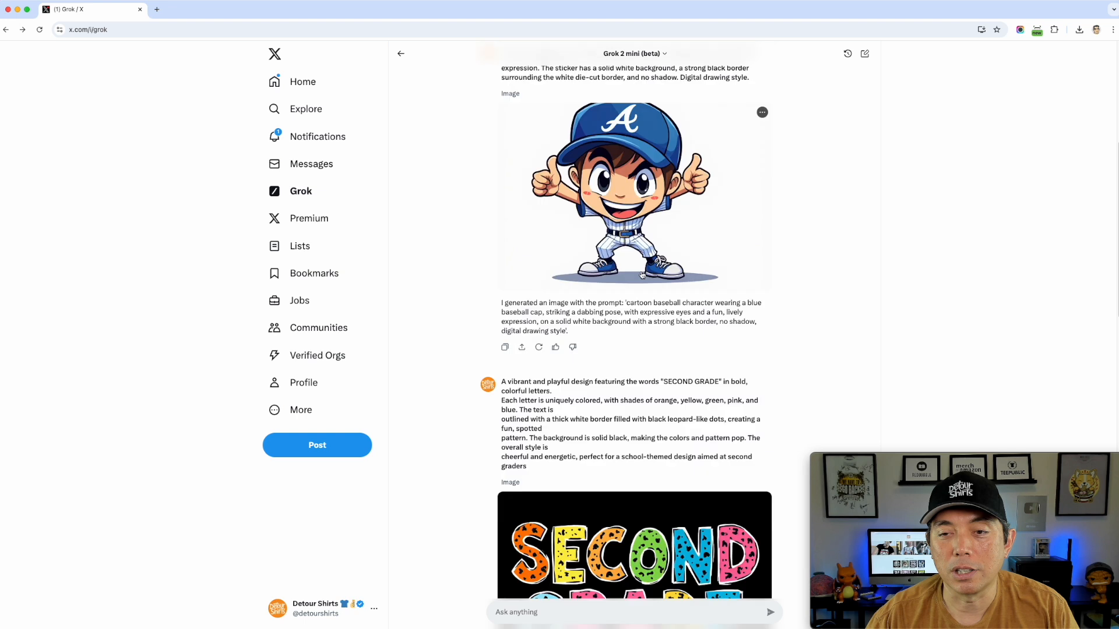
{"action": "scroll", "coordinate": [641, 274], "scroll_direction": "down", "scroll_amount": 15}
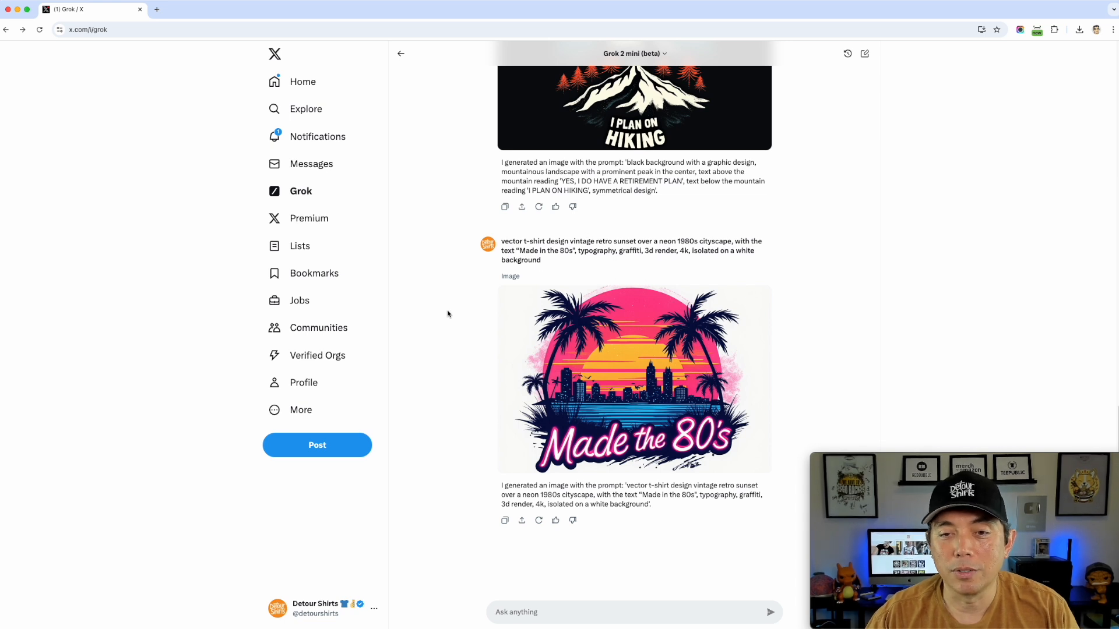
{"action": "scroll", "coordinate": [448, 315], "scroll_direction": "down", "scroll_amount": 2}
{"action": "scroll", "coordinate": [447, 314], "scroll_direction": "down", "scroll_amount": 3}
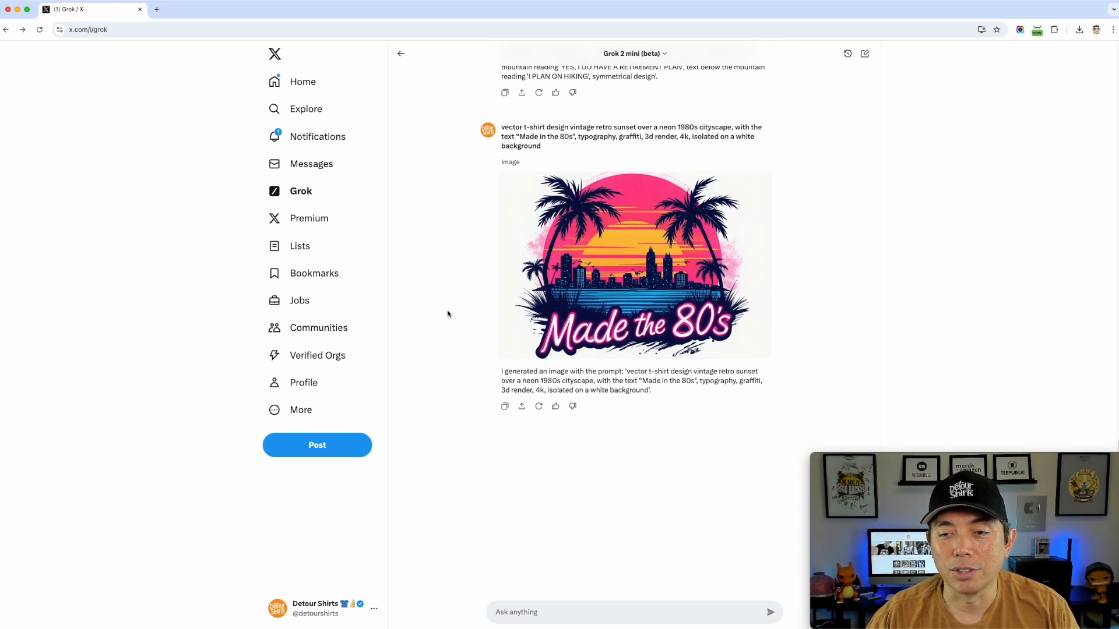
{"action": "scroll", "coordinate": [448, 314], "scroll_direction": "up", "scroll_amount": 3}
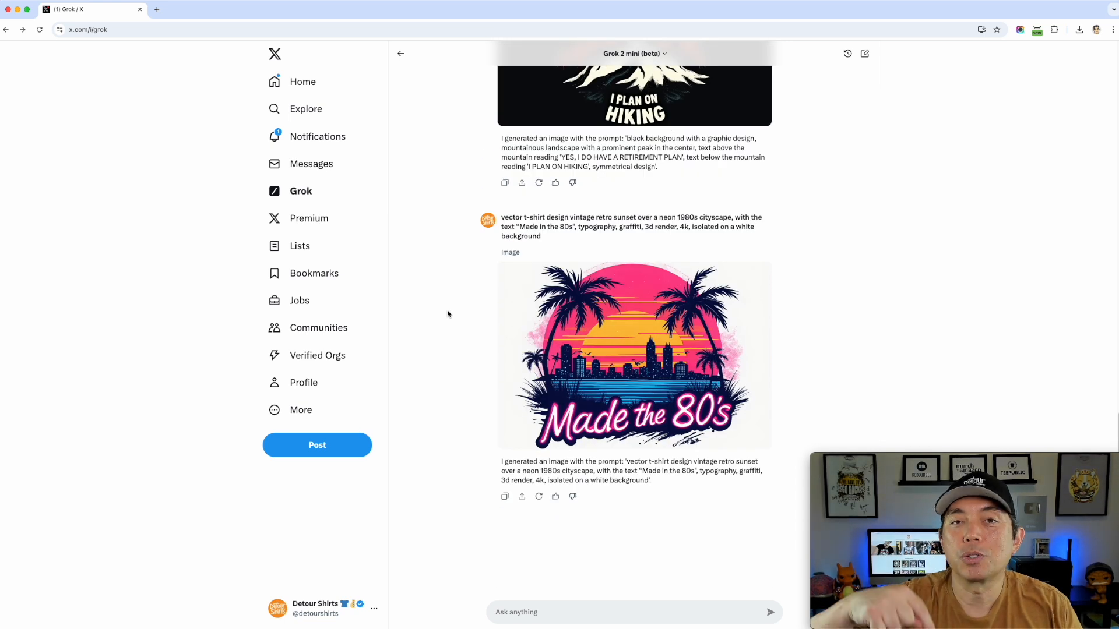